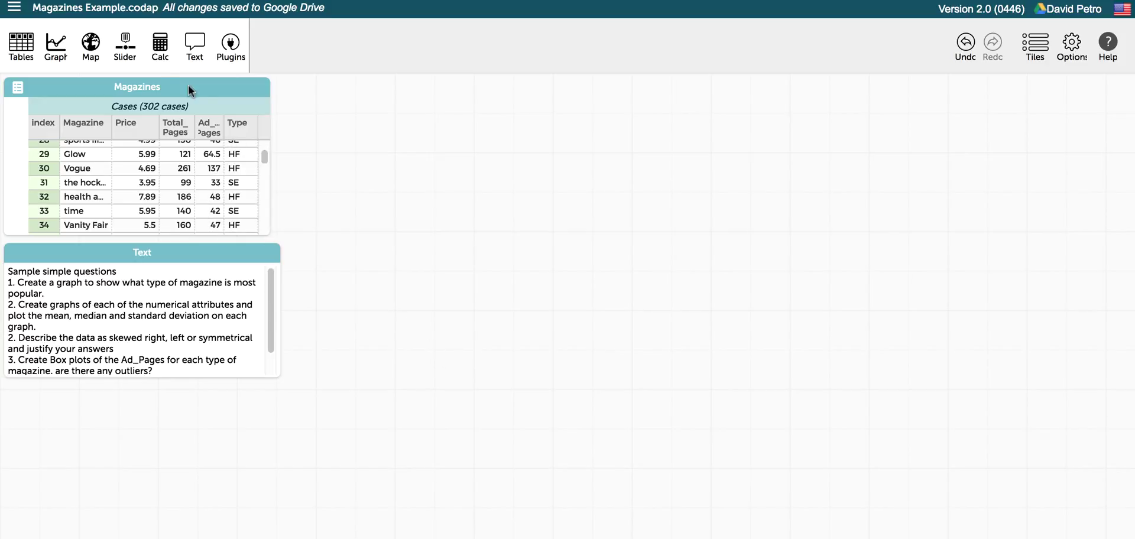
Add a graph of magazine Type and arrange its columns as HF, SE, HG, BN and ST.
scroll(168, 198, "up", 10)
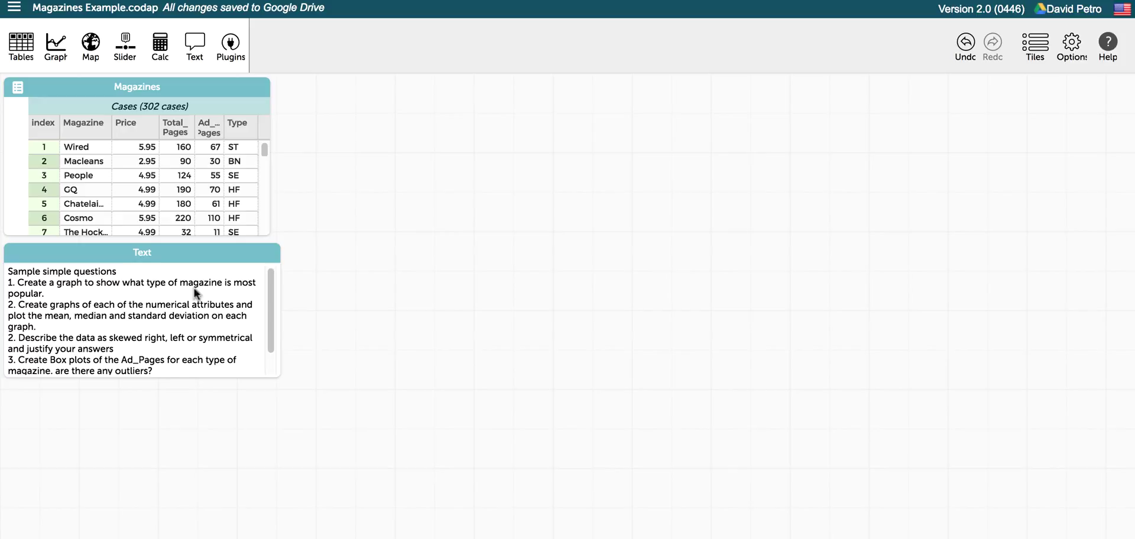
left_click(56, 47)
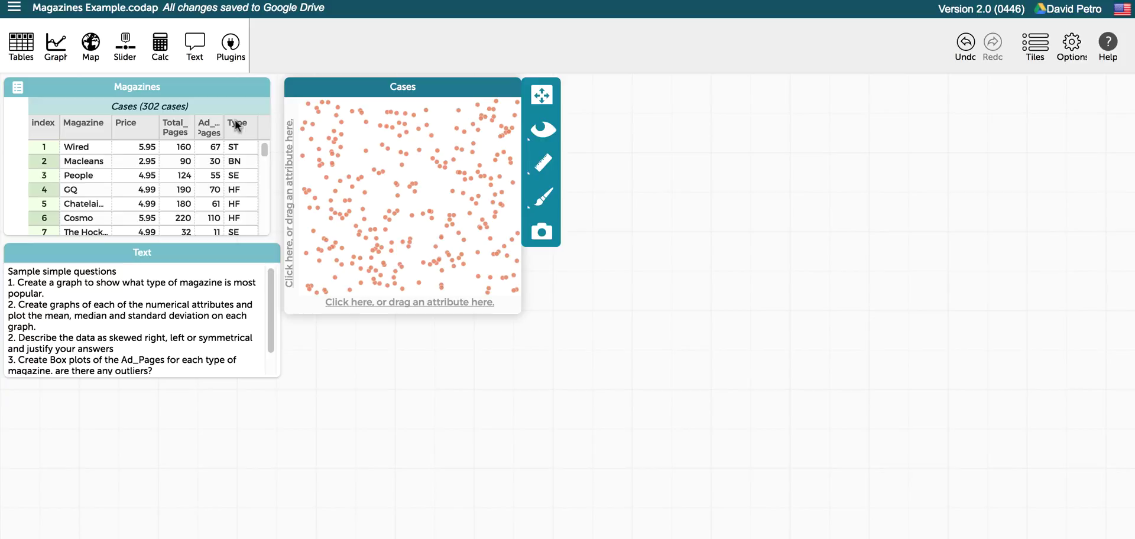
left_click_drag(236, 125, 346, 300)
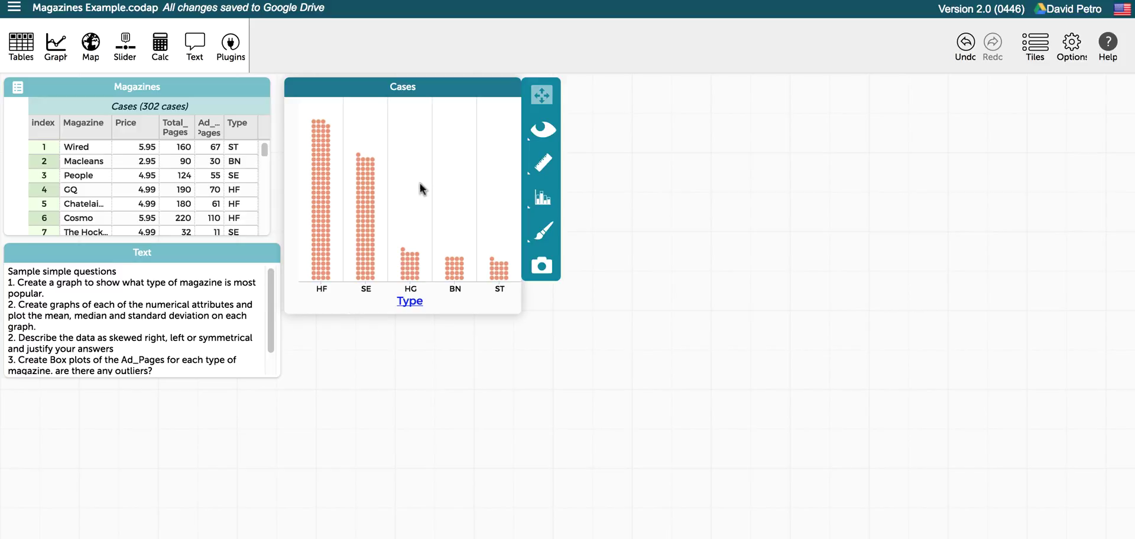
mouse_move(323, 175)
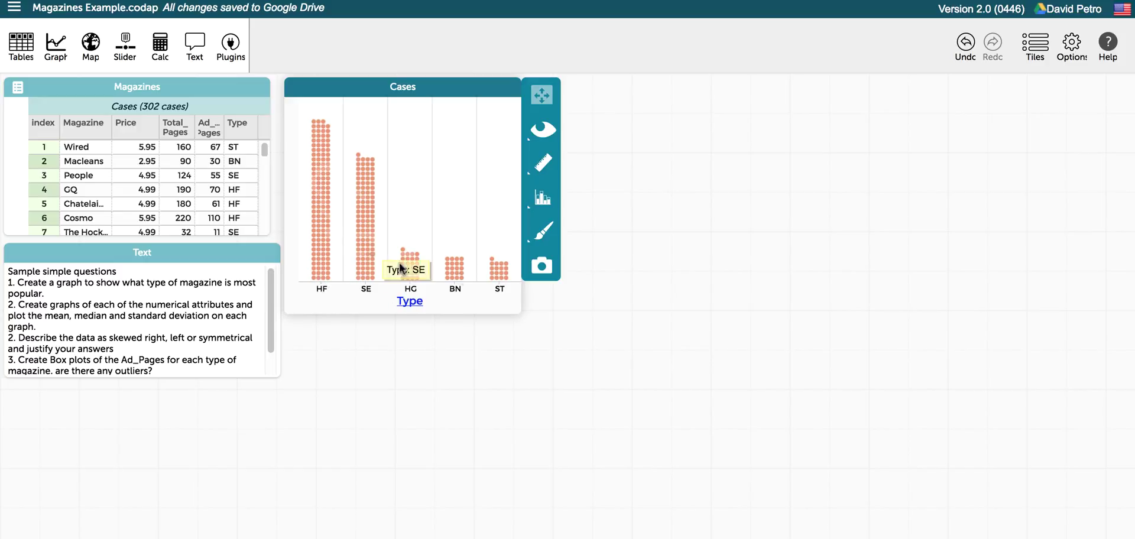
left_click_drag(449, 291, 492, 286)
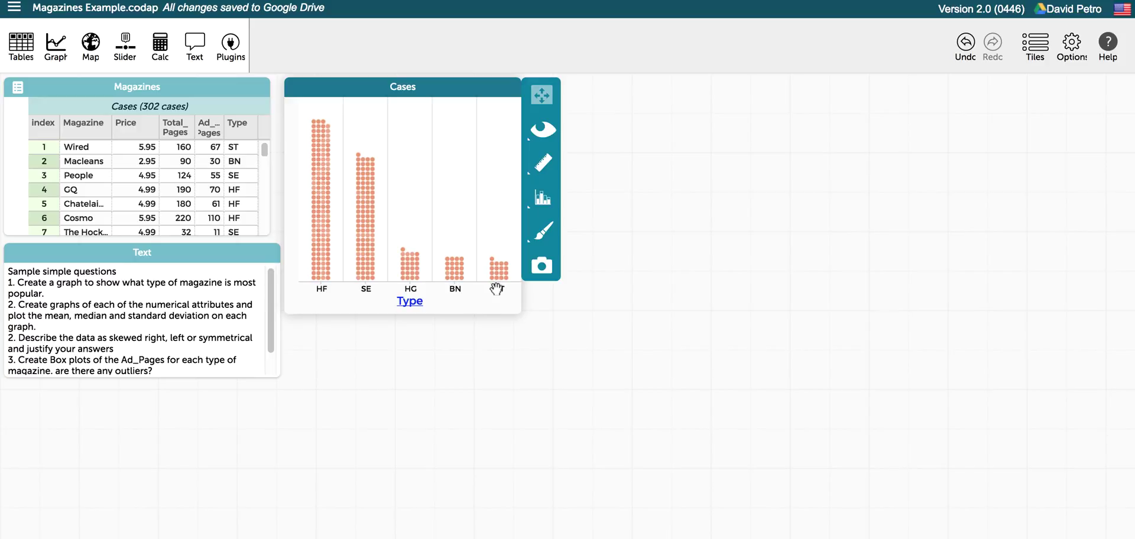
left_click(667, 318)
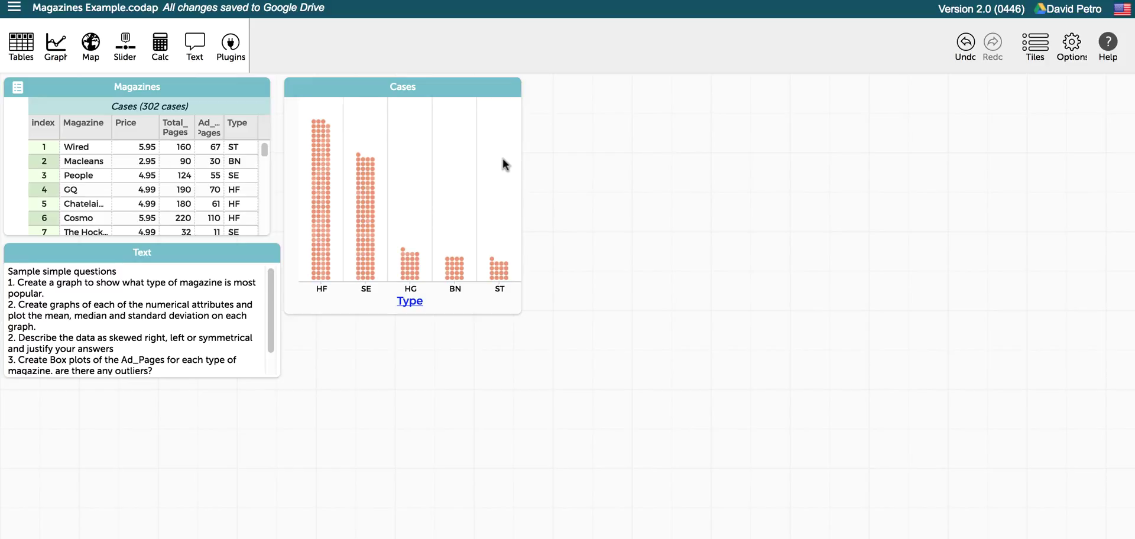
Show the count above each Type column on the graph, with percentages left off.
left_click(497, 129)
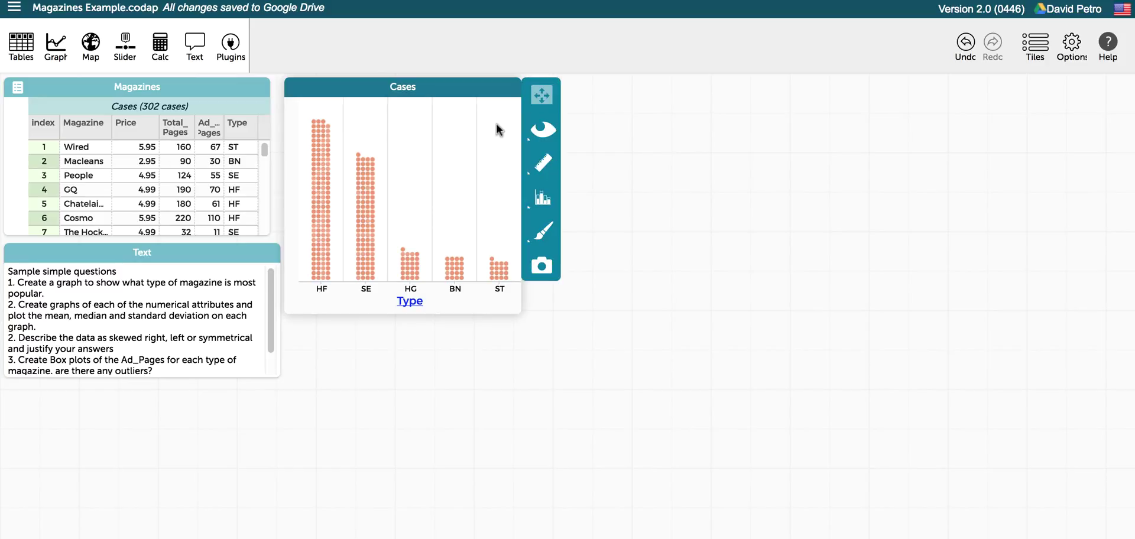
left_click(544, 169)
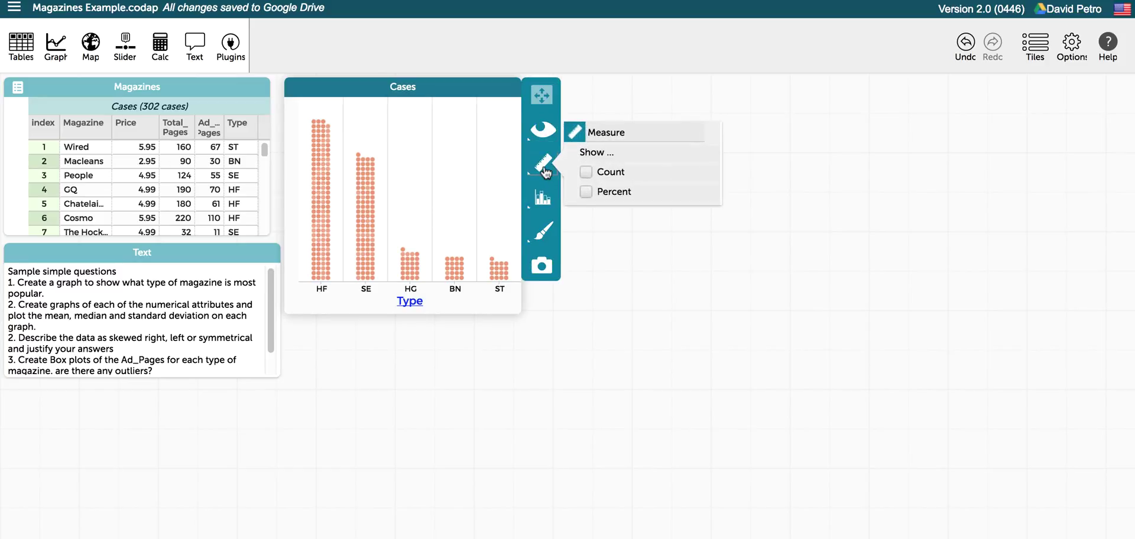
left_click(587, 172)
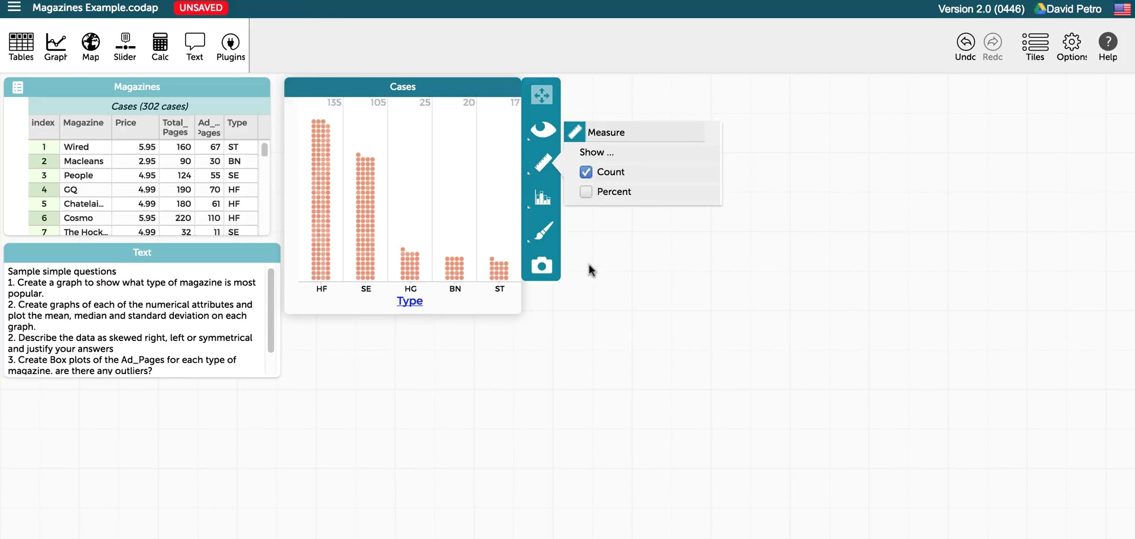
left_click(586, 192)
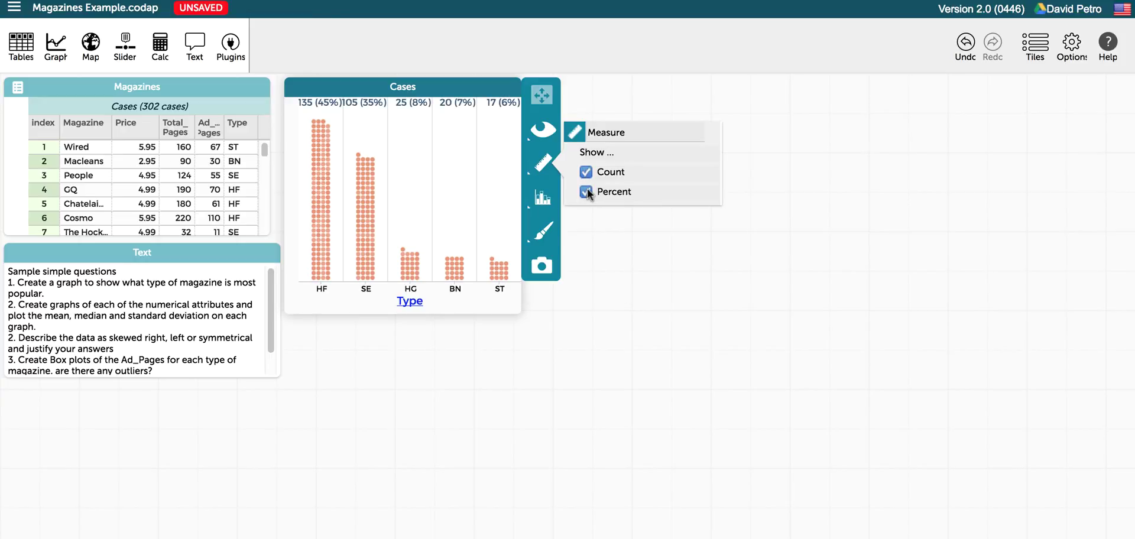
left_click(586, 191)
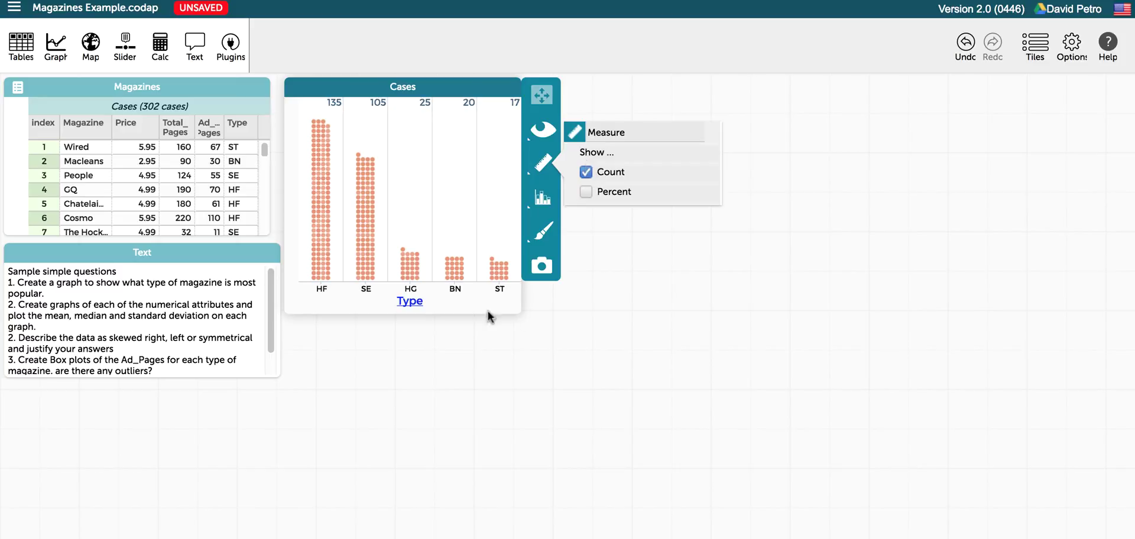
Answer question 1 by ranking types from Health and Fashion (125) down to Science and Technology (17).
left_click(95, 288)
key("Return")
type("Health and Fashion is the")
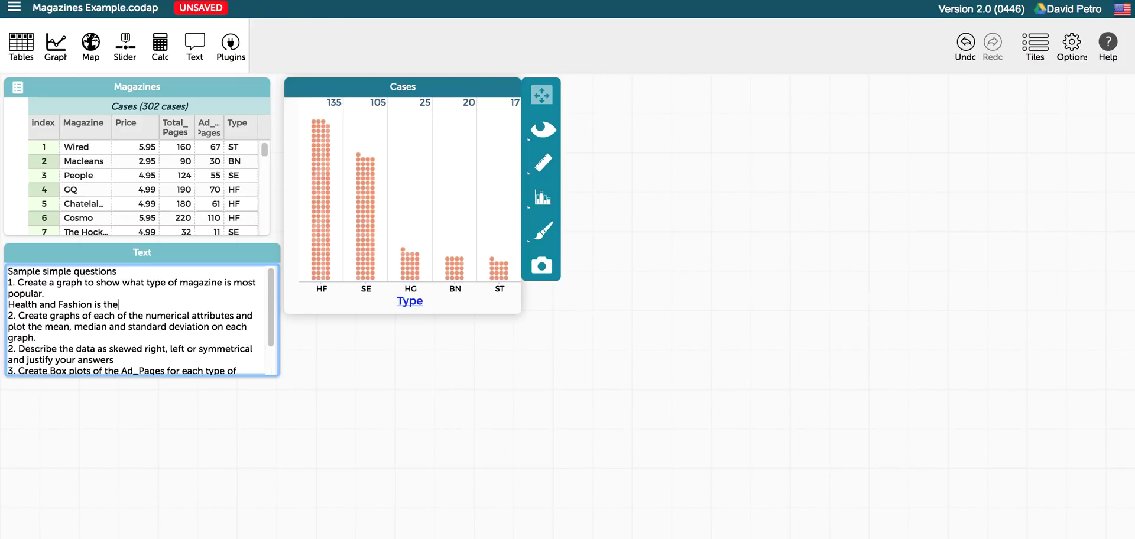
type(" most (125) followed by Sports and Entertainment (105) Hom")
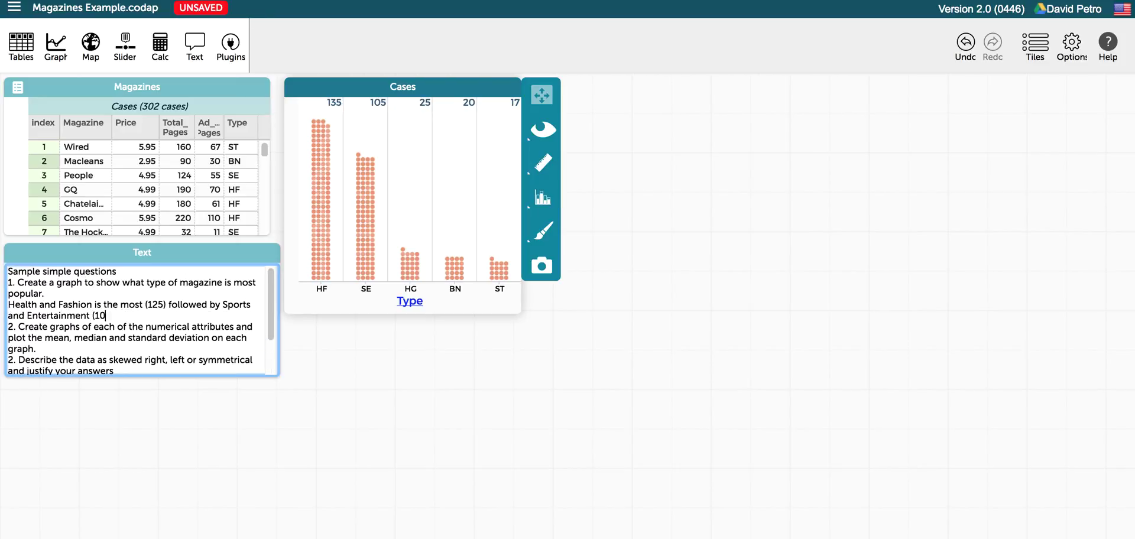
key("BackSpace")
key("BackSpace")
key("BackSpace")
key("BackSpace")
type(", Home and Garden (25), Business")
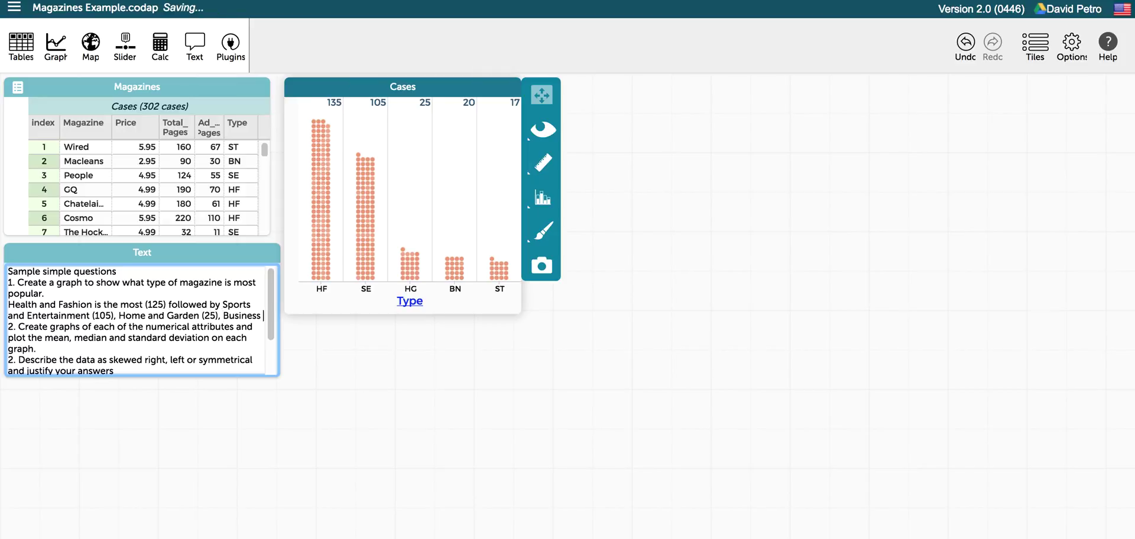
type(" and News (20) and Science and Technology (17)")
Title the Type graph 'Popularity of Types of Magazines' and minimize it.
left_click(423, 84)
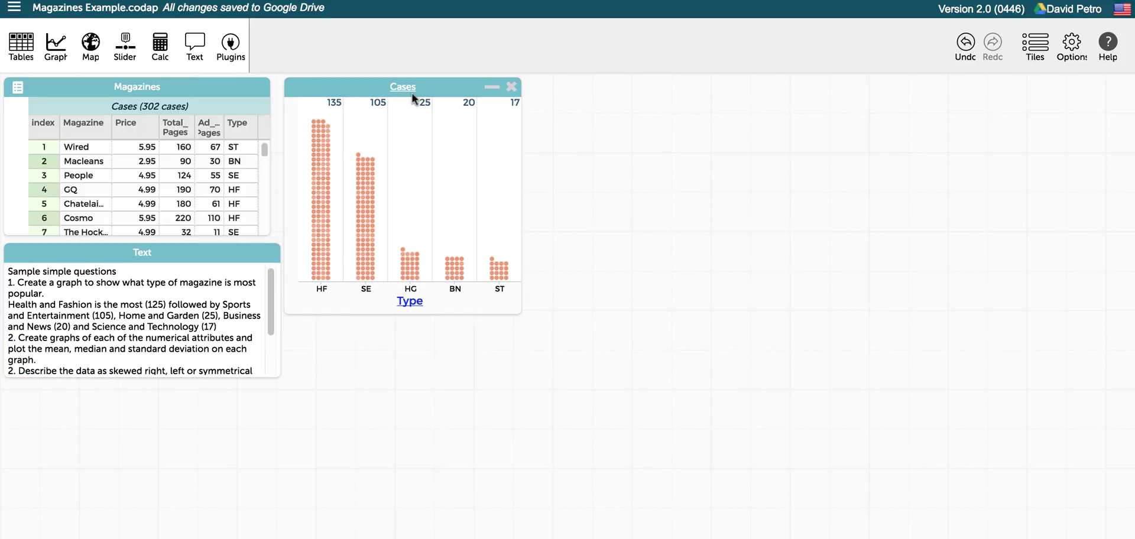
type("Popul")
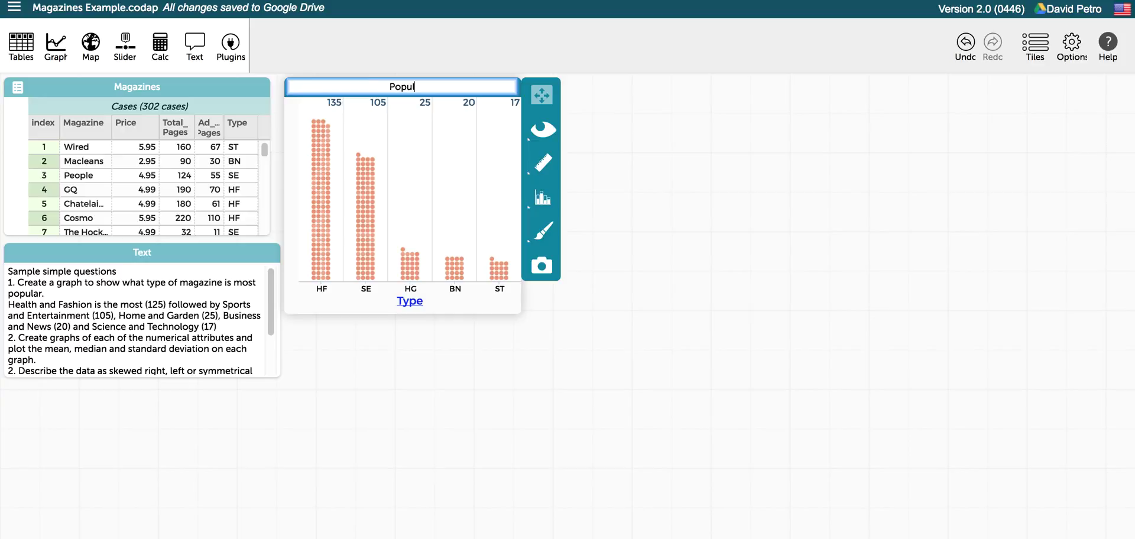
type("arity of Types of Magazines")
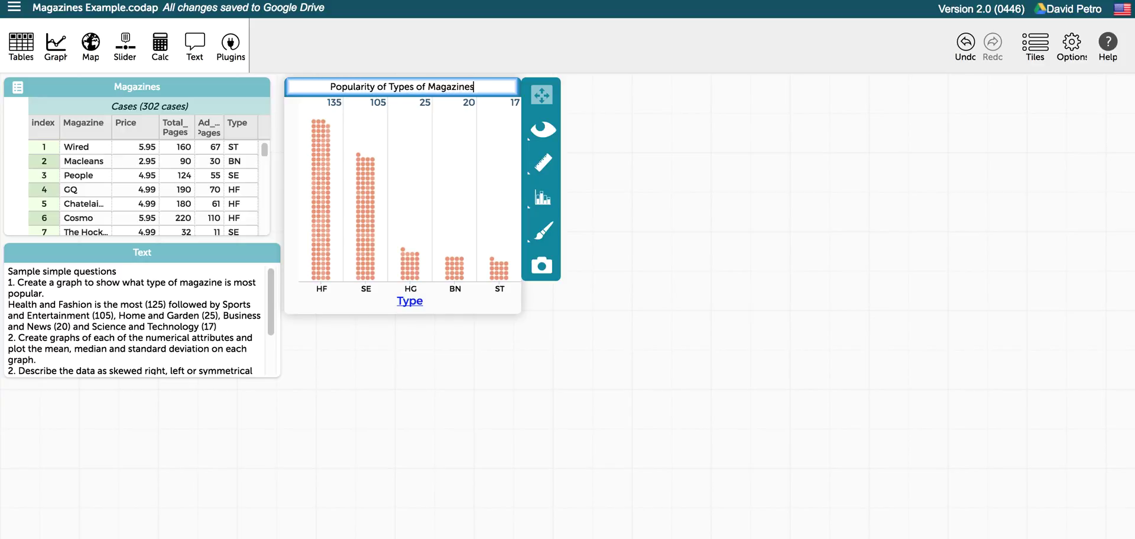
left_click(439, 326)
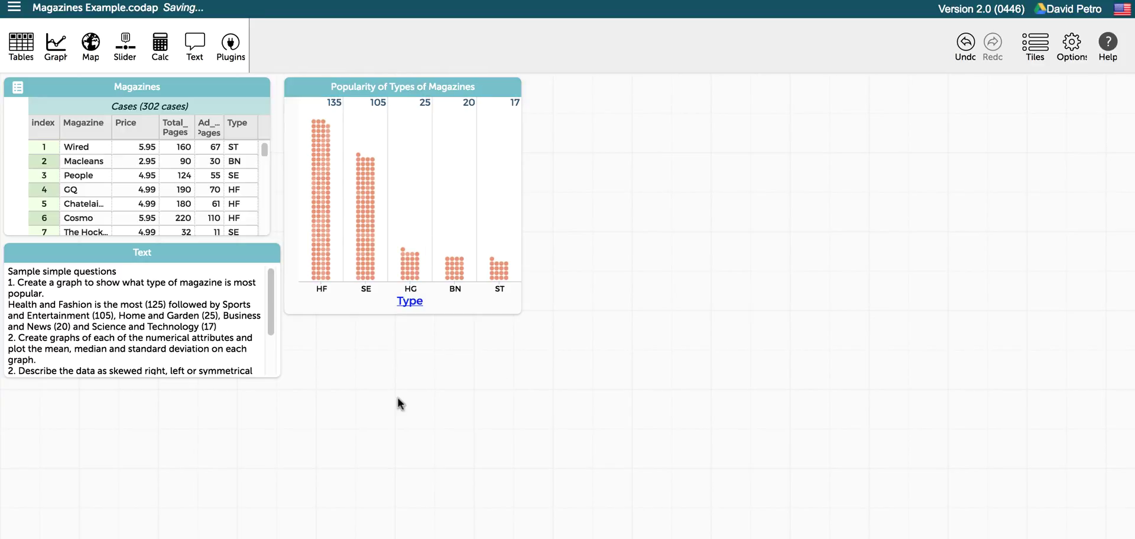
left_click(492, 86)
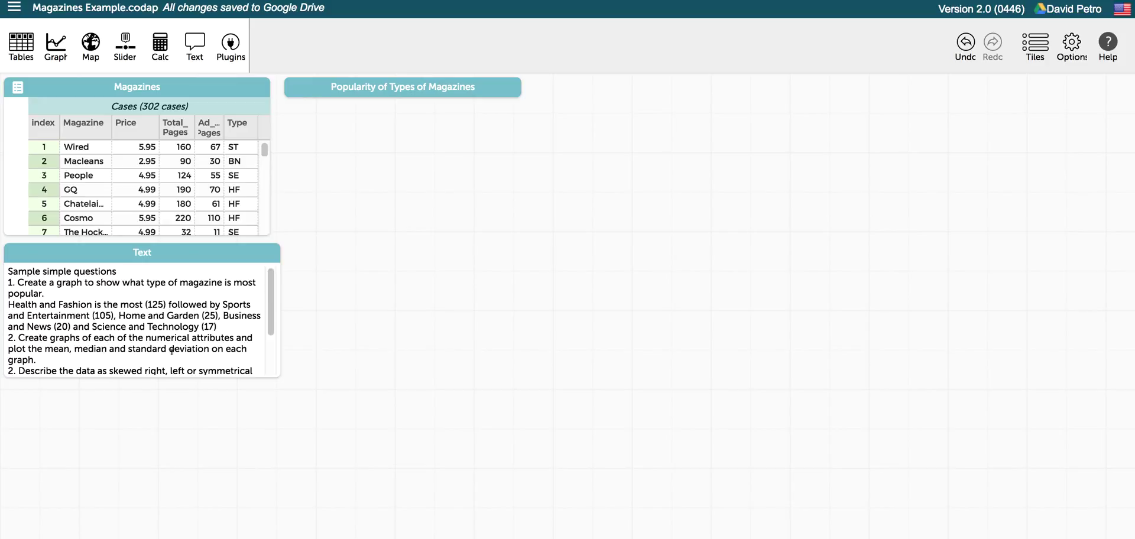
Add three graphs plotting Price, Total_Pages and Ad_Pages as dot plots.
left_click(55, 45)
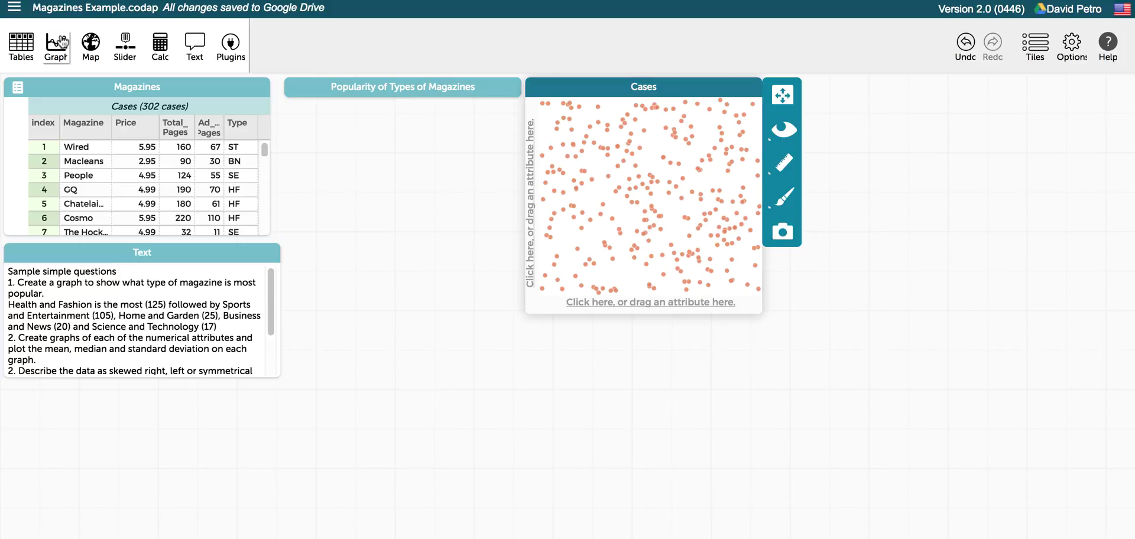
left_click(55, 45)
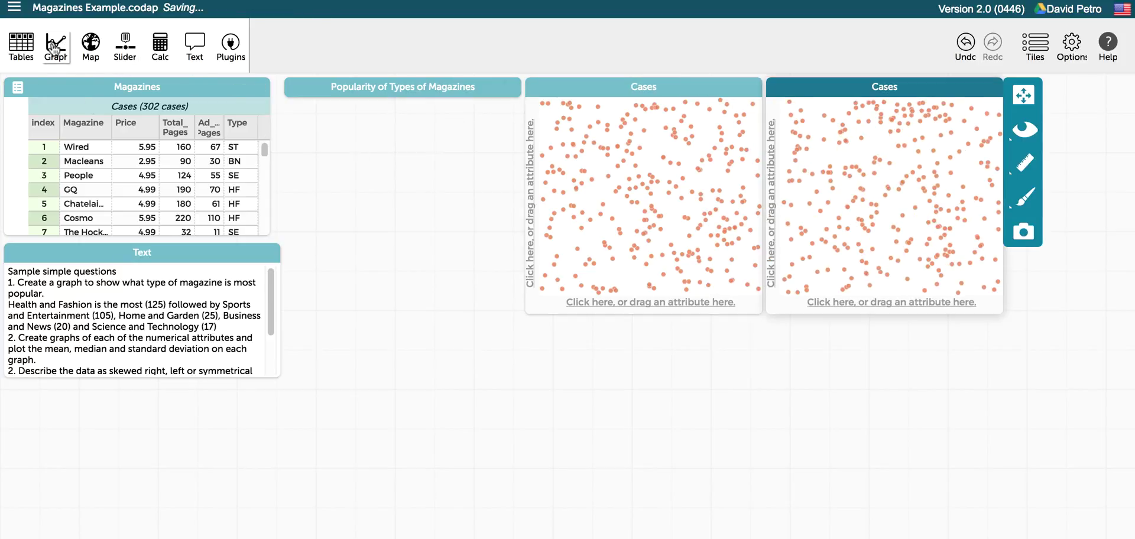
left_click(56, 45)
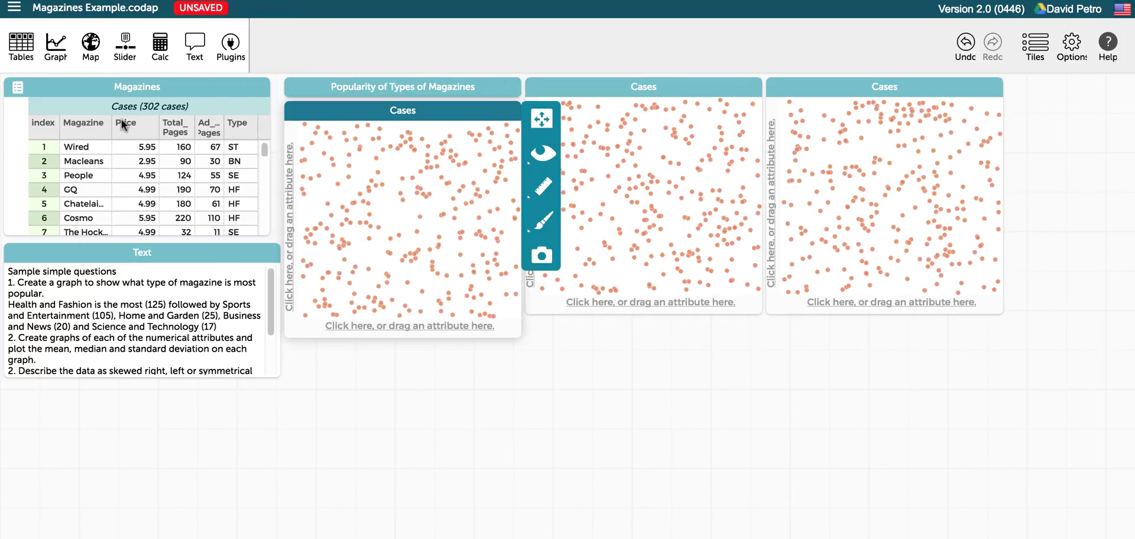
left_click_drag(123, 124, 341, 328)
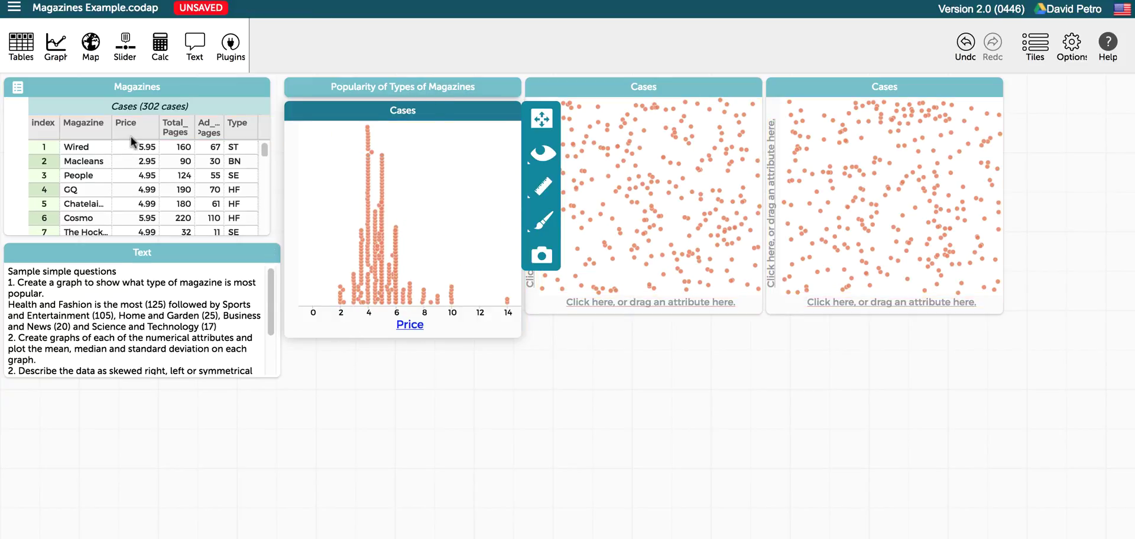
left_click_drag(175, 128, 552, 298)
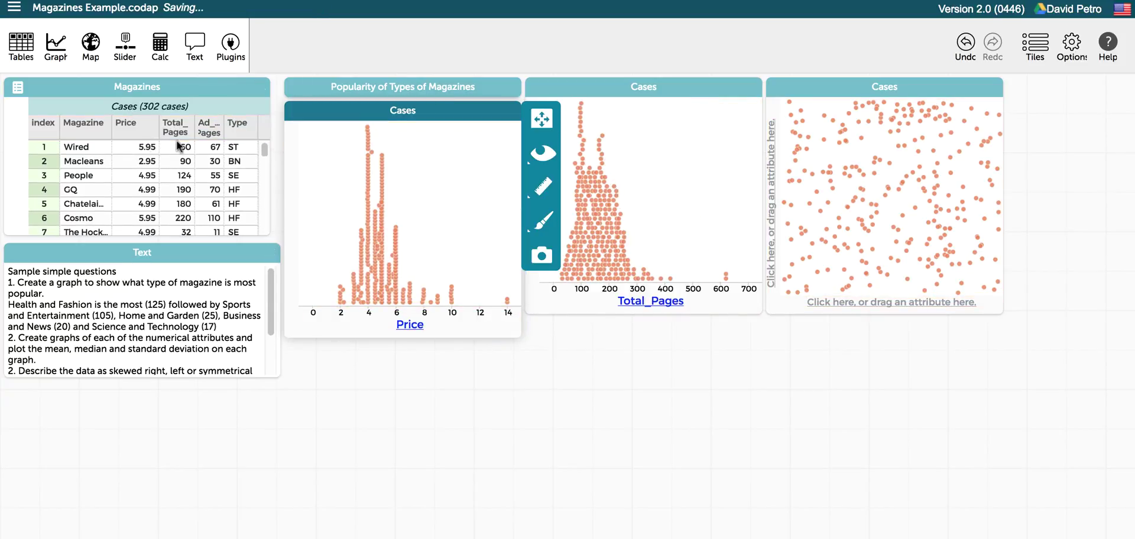
left_click_drag(209, 129, 853, 304)
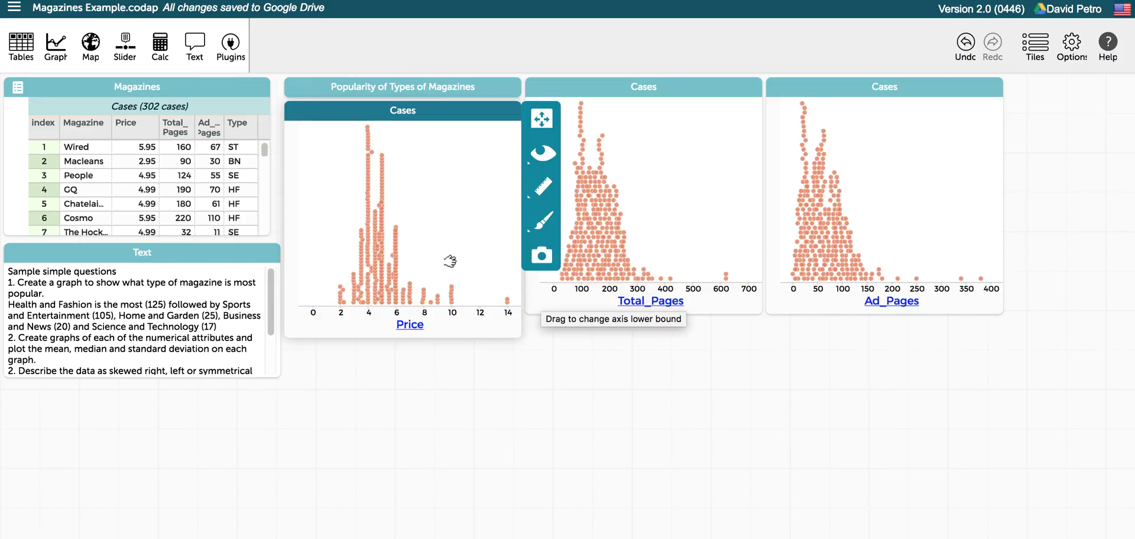
Show the mean, median and standard deviation band on the Price dot plot.
left_click(545, 197)
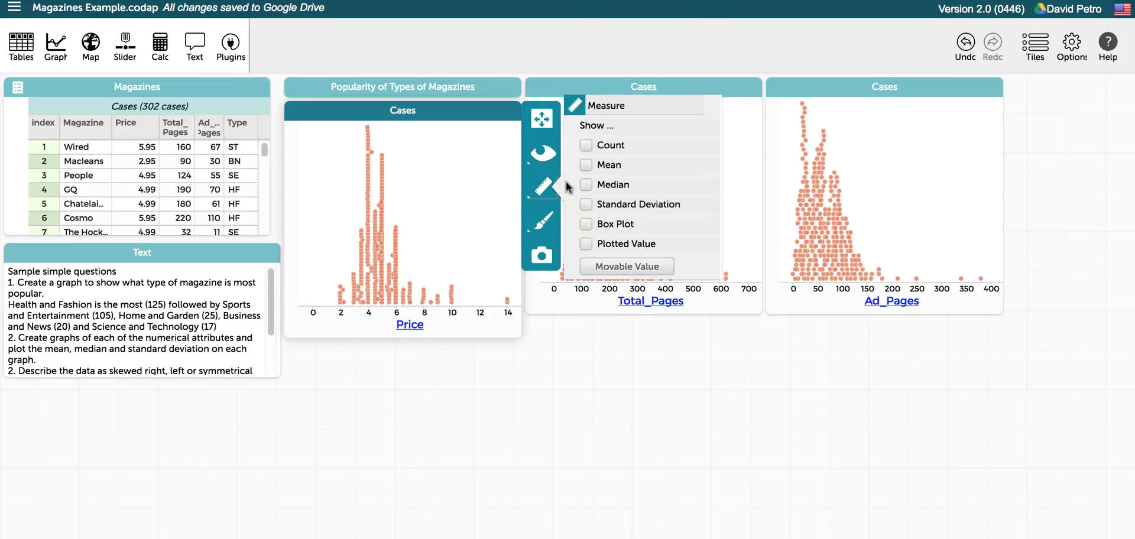
left_click(586, 165)
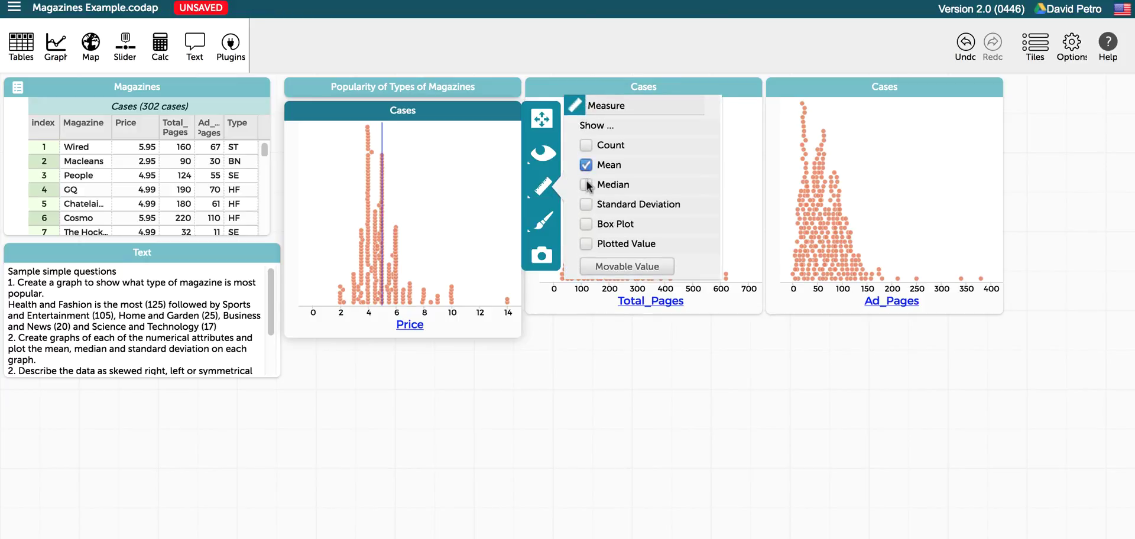
left_click(587, 185)
left_click(586, 204)
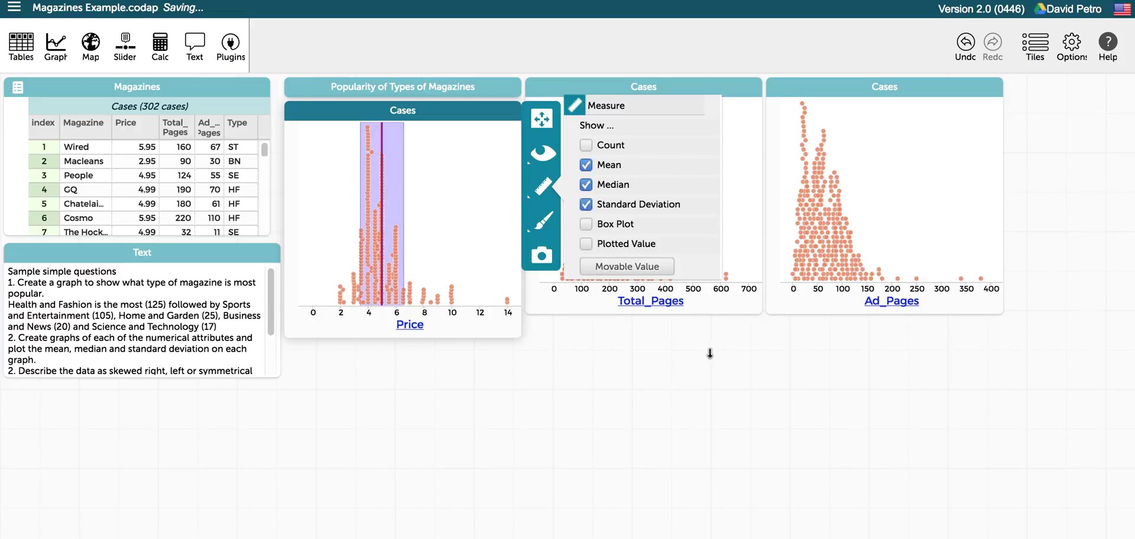
Open the Total_Pages measure options and read the mean and median values on the plots.
left_click(644, 260)
left_click(784, 163)
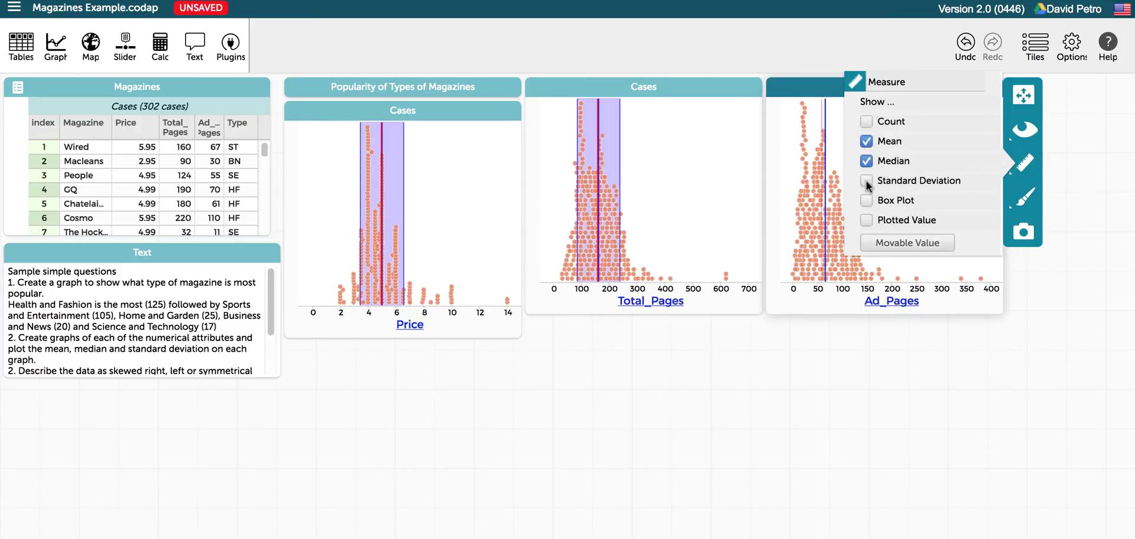
left_click(476, 224)
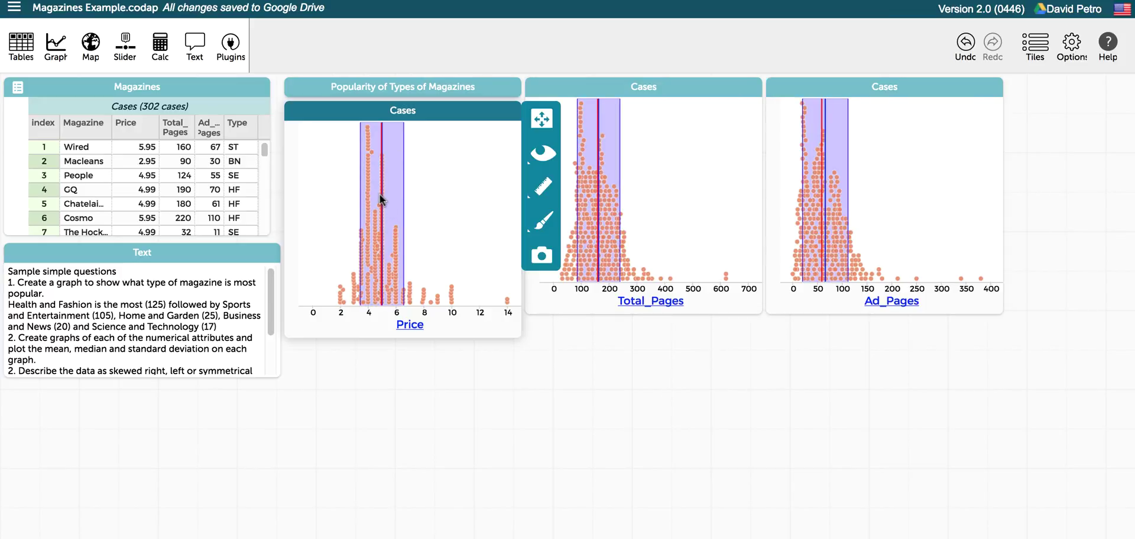
mouse_move(381, 194)
mouse_move(821, 177)
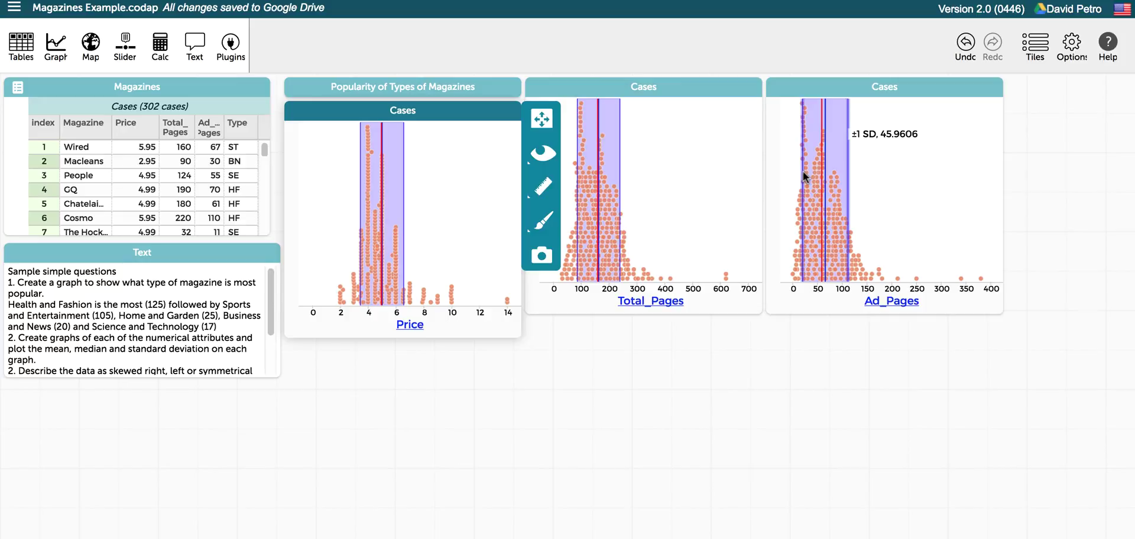
Fill the table: Price SD 1.56, Total Pages 162.4/159.0/76.5, Ad Pages 65.8/58.6/46.0.
left_click(136, 343)
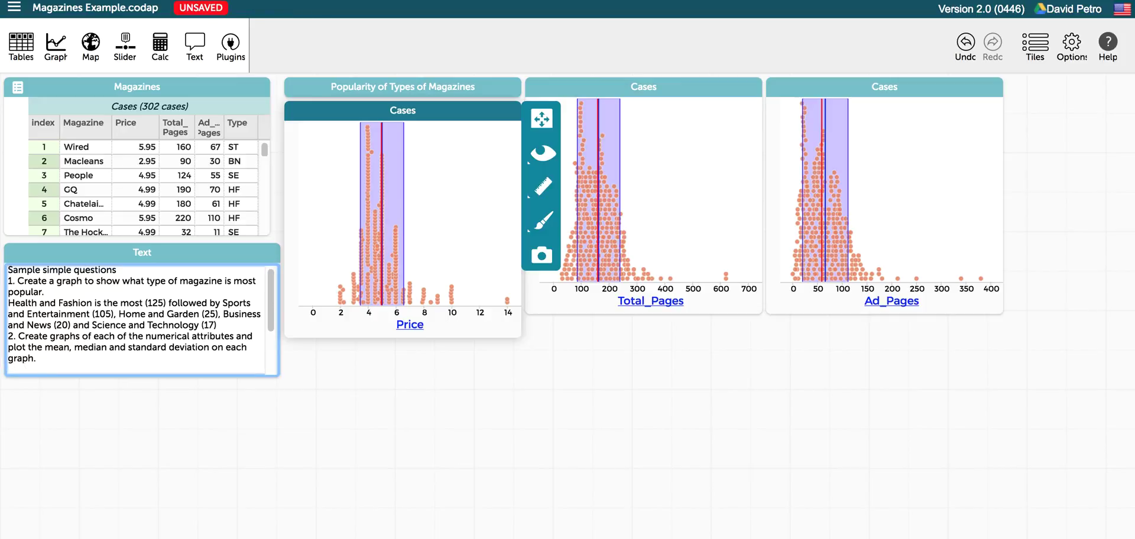
scroll(136, 331, "down", 3)
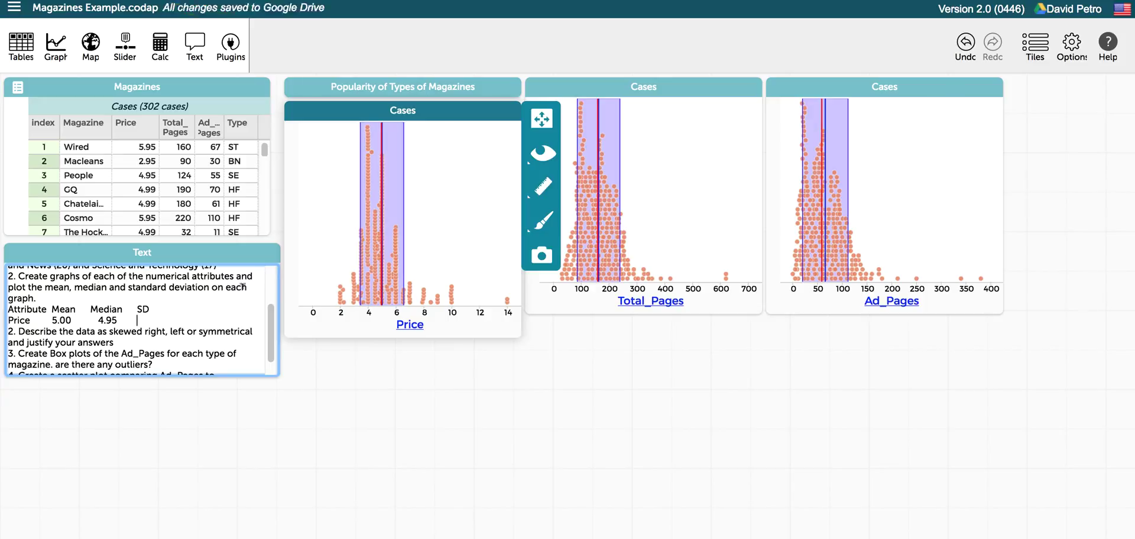
type("1.56")
key("Return")
type("Total Pages\t162.4\t159.0\t76.5")
key("Return")
type("Ad Pages\t")
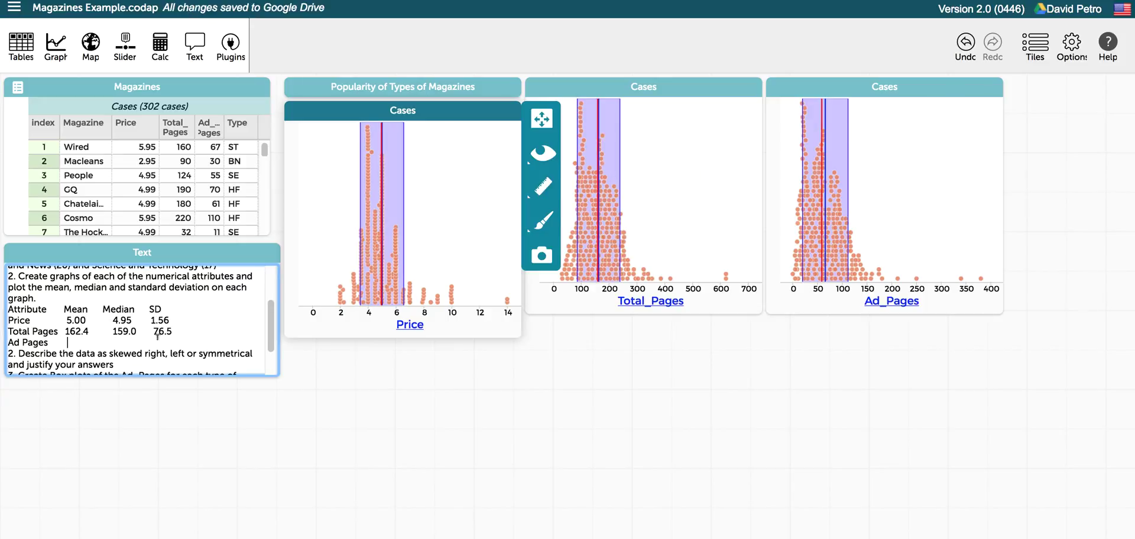
type("65.8\t58.6\t46.0")
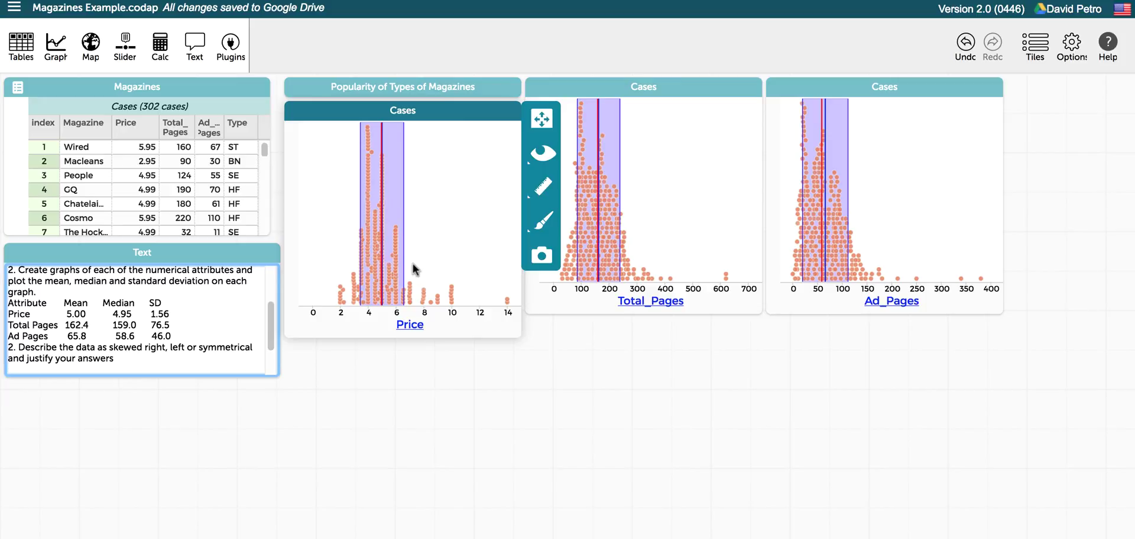
mouse_move(365, 248)
mouse_move(598, 204)
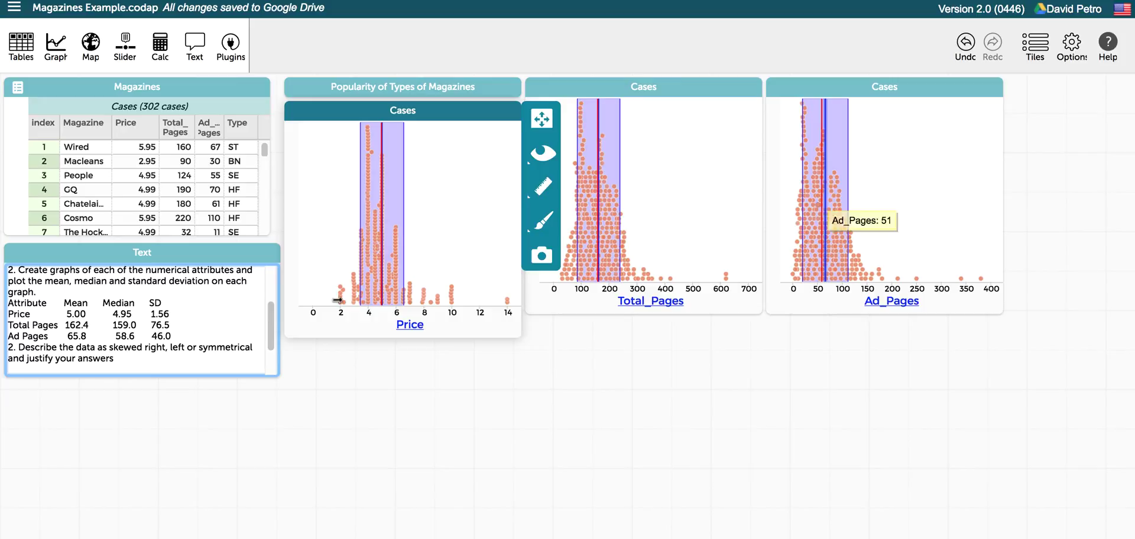
Answer that each dataset is slightly right-skewed because the mean lies right of the median.
type("Each set of data is slightly skewed to the right since in each c")
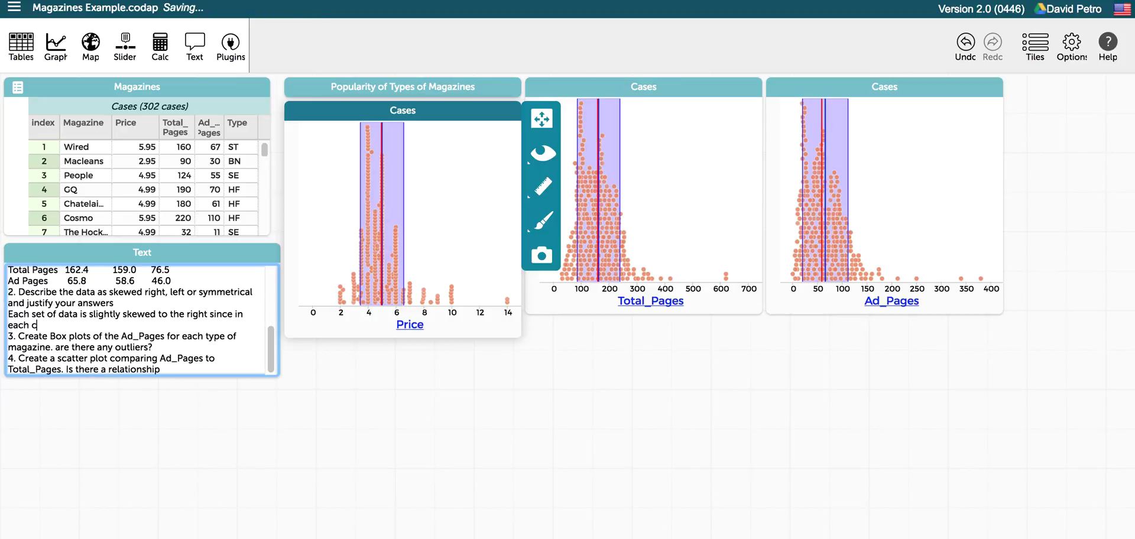
key("BackSpace")
key("BackSpace")
key("BackSpace")
key("BackSpace")
key("BackSpace")
key("BackSpace")
key("BackSpace")
key("BackSpace")
key("BackSpace")
type("you can see that visually and the mean is to the right of the median")
Title the three dot plots 'Price', 'Total Pages' and 'Ad Pages'.
left_click(414, 109)
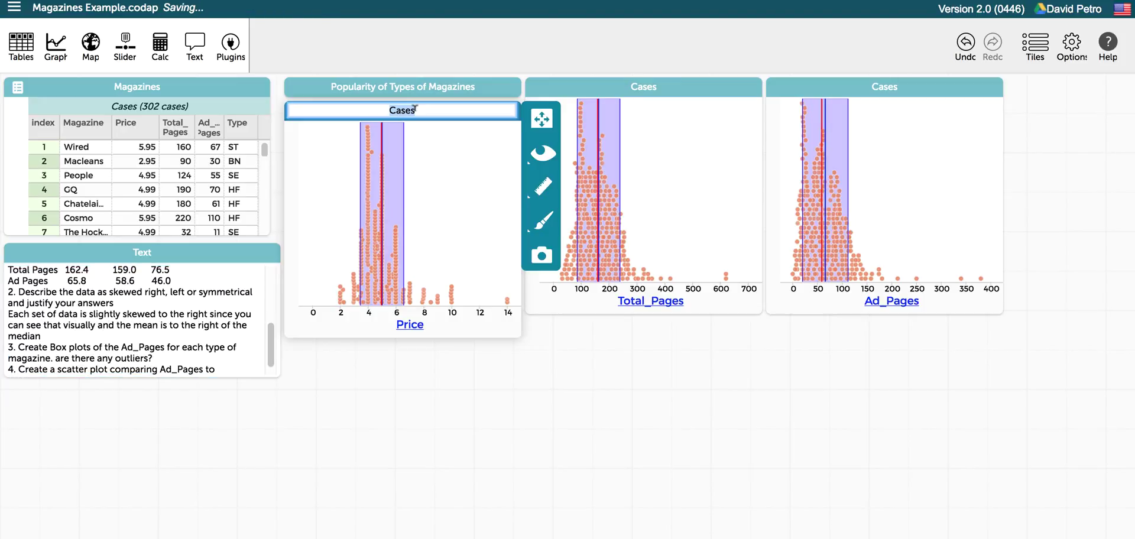
type("Price")
left_click(643, 87)
type("Total Pages")
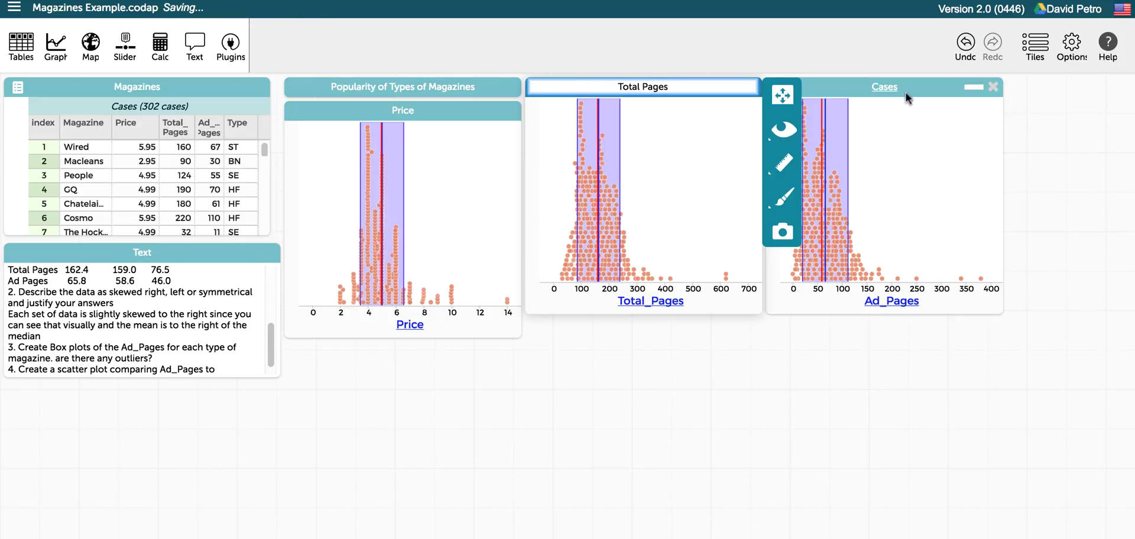
left_click(906, 93)
type("Ad Pages")
key("Return")
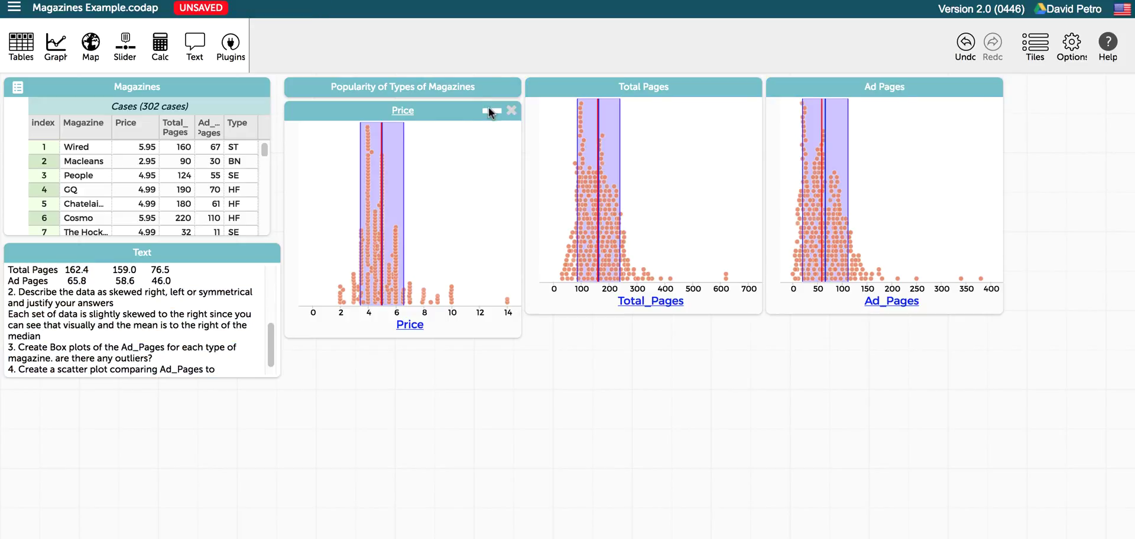
Minimize the Price, Total Pages and Ad Pages graphs and stack them vertically.
left_click(491, 110)
left_click(728, 88)
left_click_drag(702, 87, 460, 130)
left_click(973, 88)
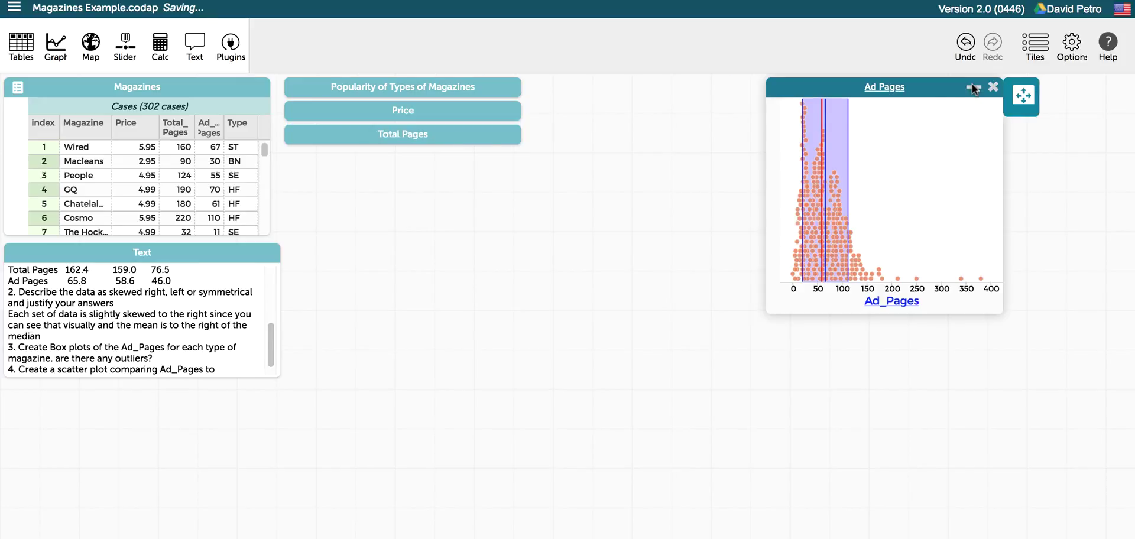
left_click(974, 88)
left_click_drag(934, 87, 449, 161)
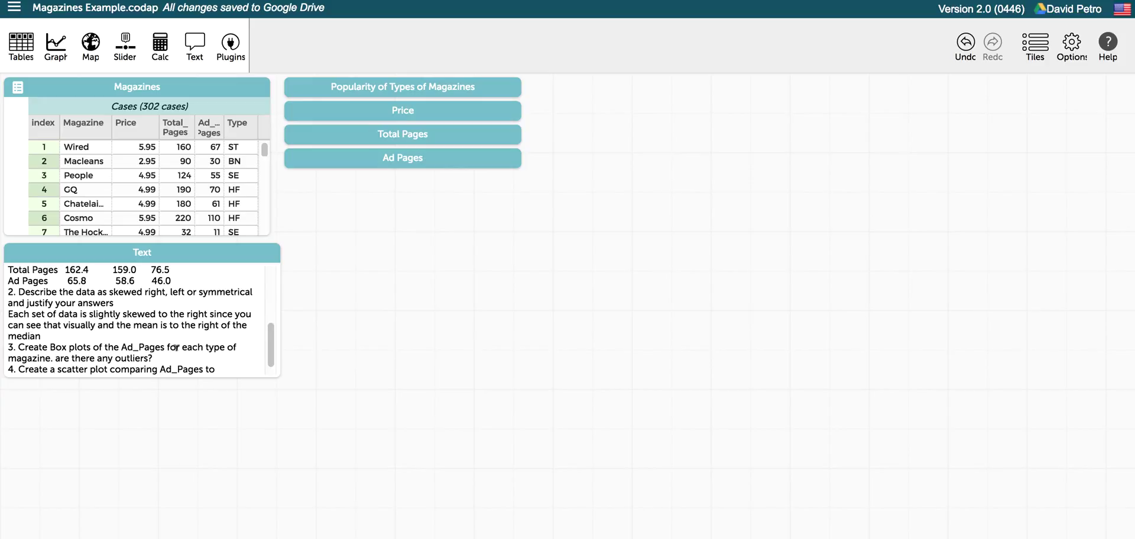
Capitalize 'Are' in the outliers question and add a new empty graph.
left_click(61, 358)
key("BackSpace")
type("A")
mouse_move(424, 162)
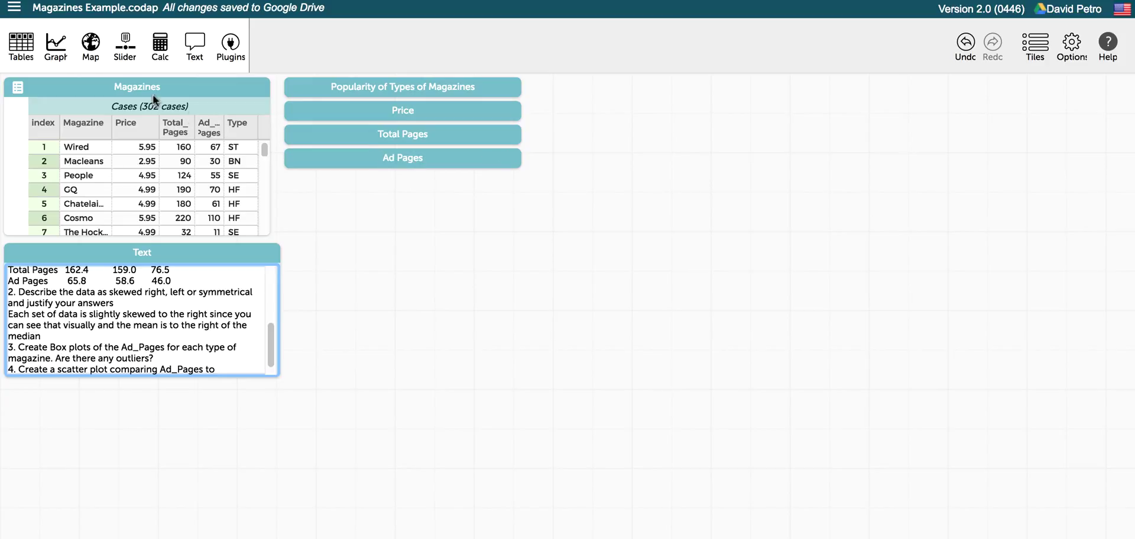
left_click(56, 46)
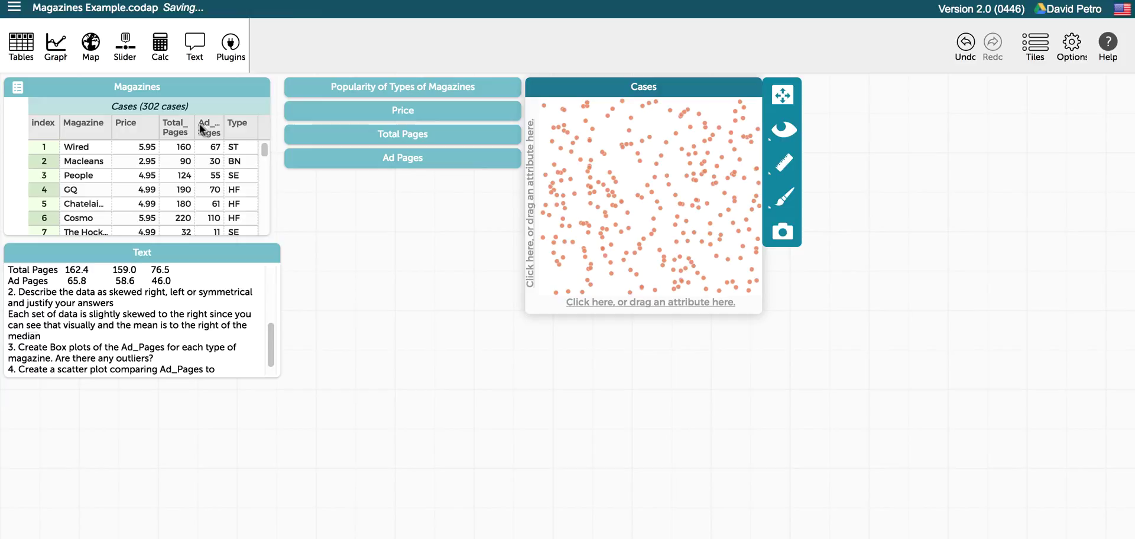
Plot Ad_Pages as a box plot, split by magazine Type on the vertical axis.
left_click_drag(201, 125, 601, 300)
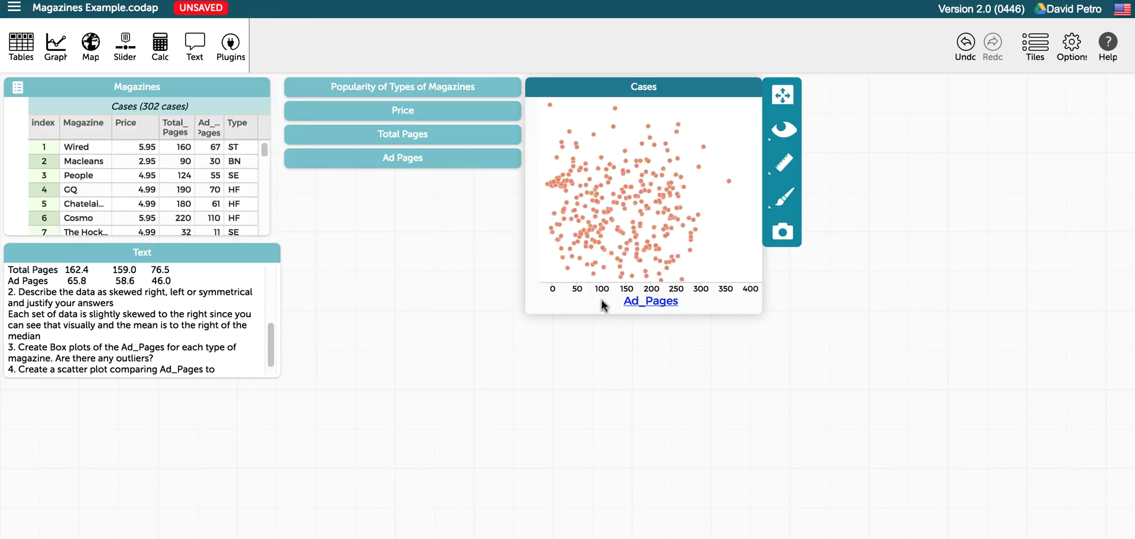
left_click(784, 165)
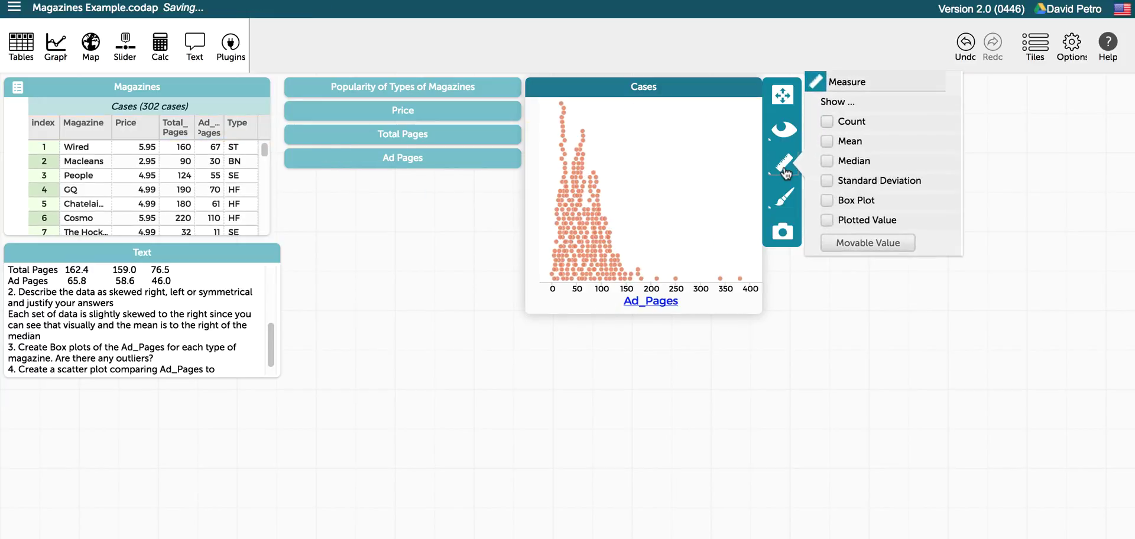
left_click(831, 197)
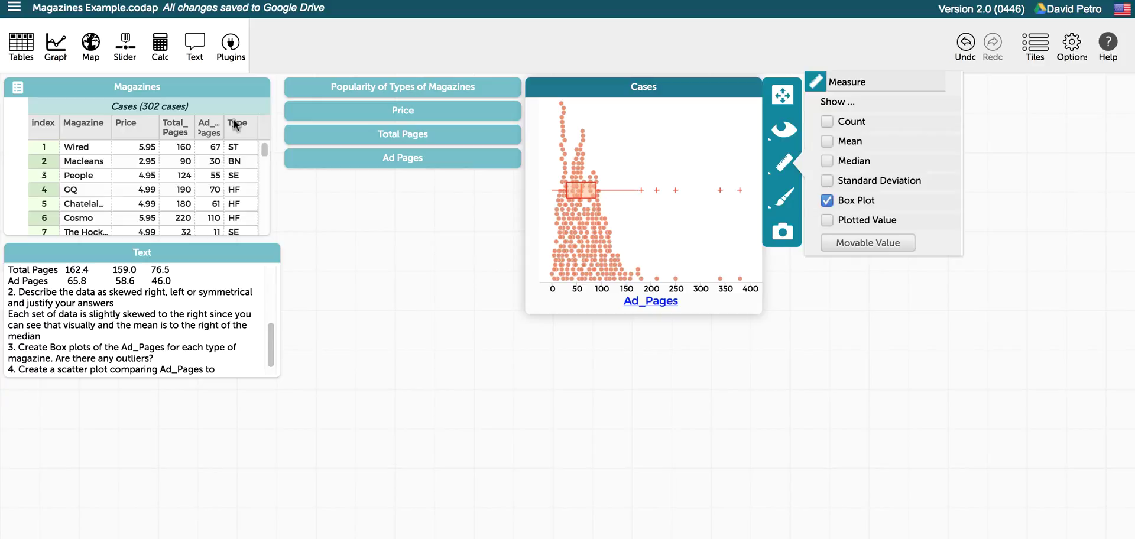
left_click_drag(236, 124, 534, 184)
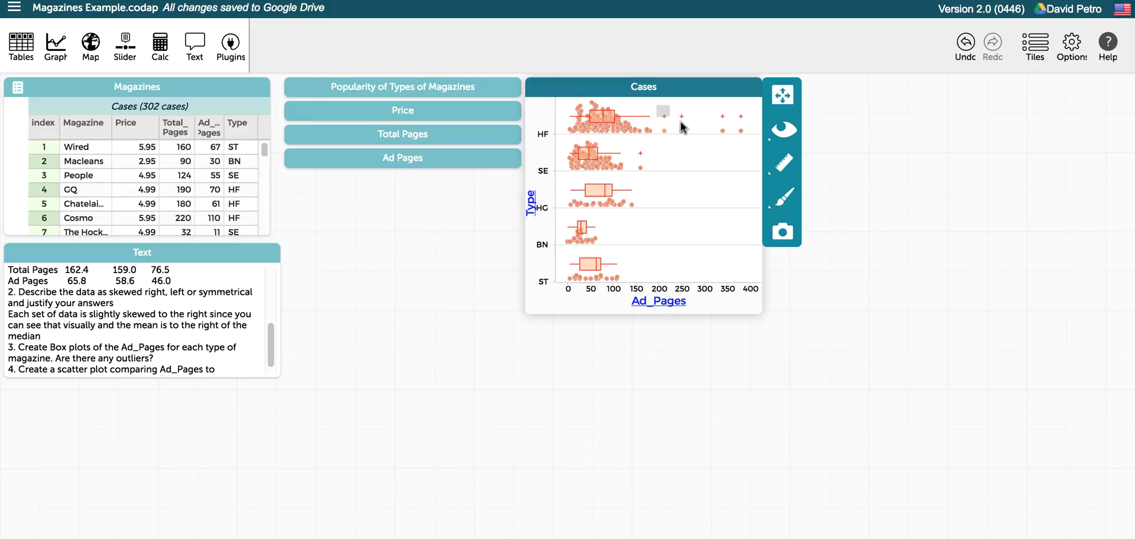
left_click_drag(680, 122, 754, 142)
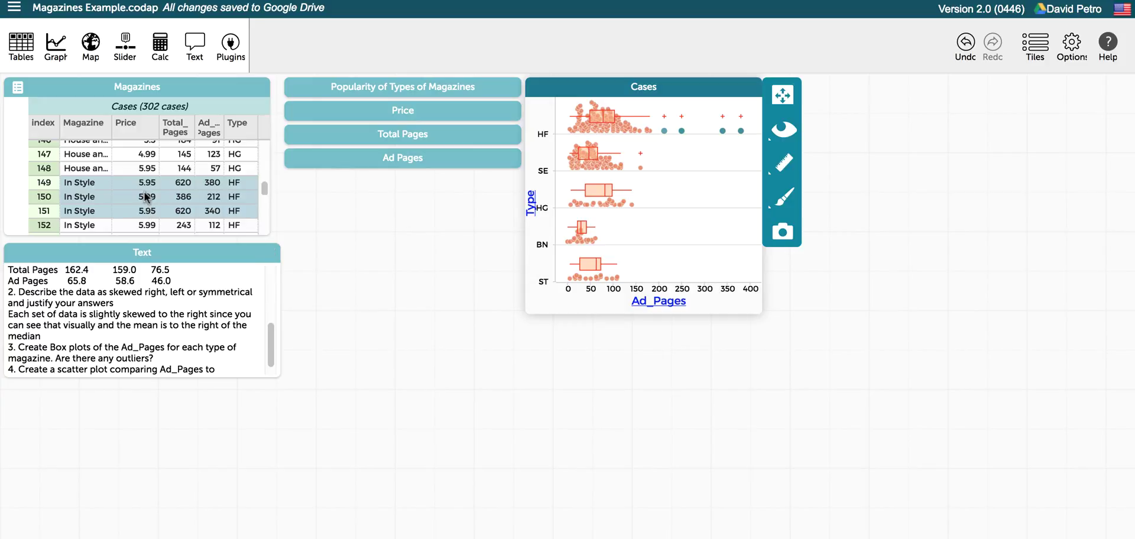
left_click_drag(263, 188, 261, 223)
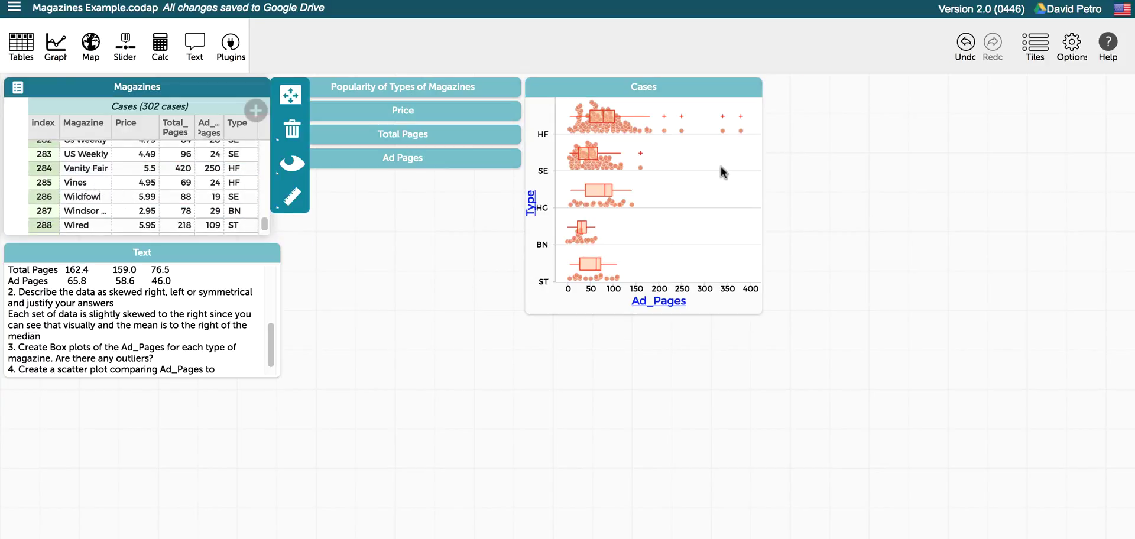
left_click(631, 150)
left_click(640, 167)
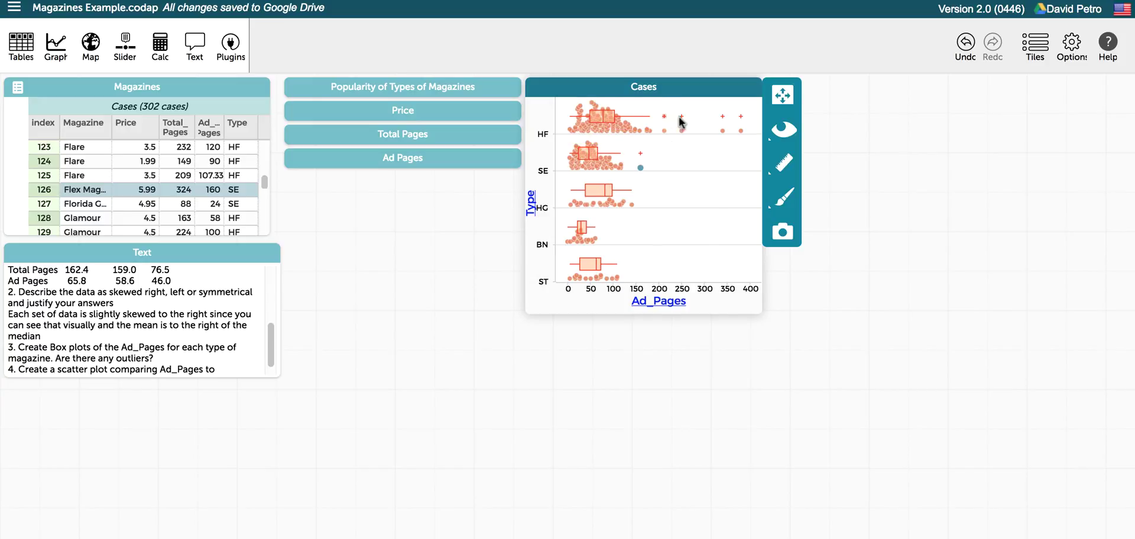
mouse_move(742, 119)
left_click(663, 117)
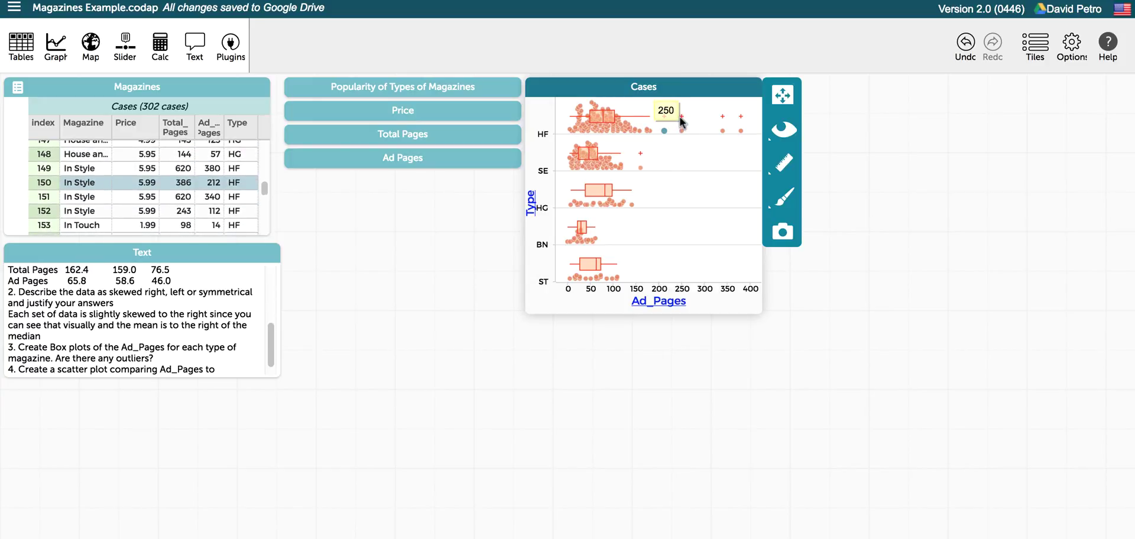
left_click(681, 118)
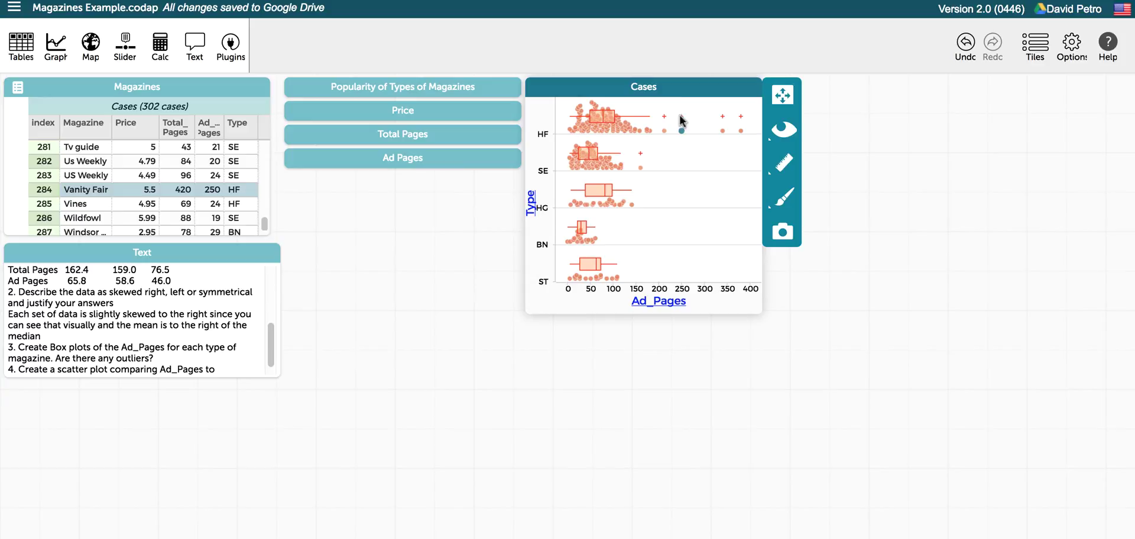
left_click(722, 118)
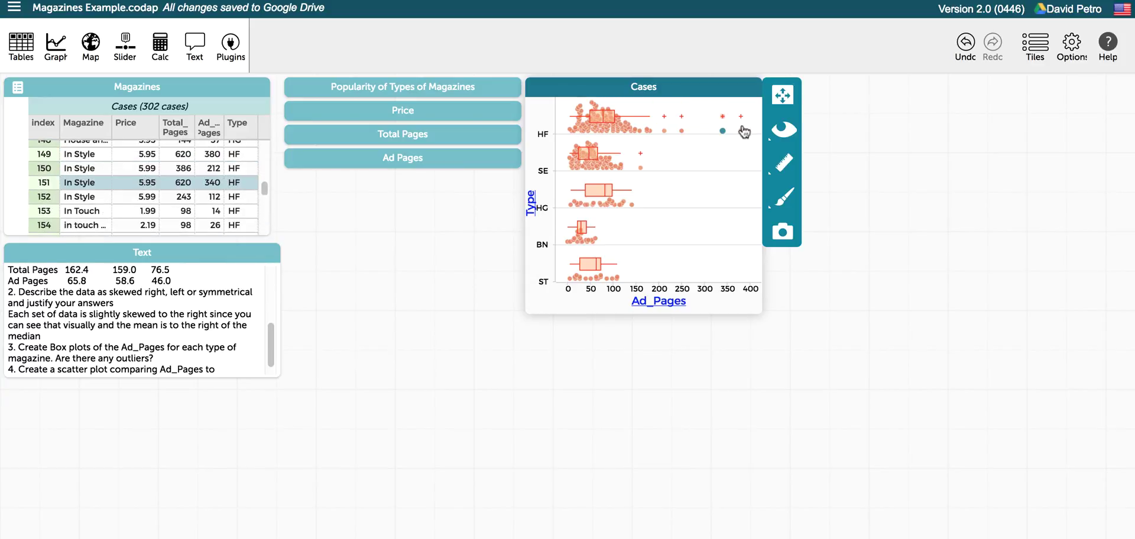
left_click(738, 118)
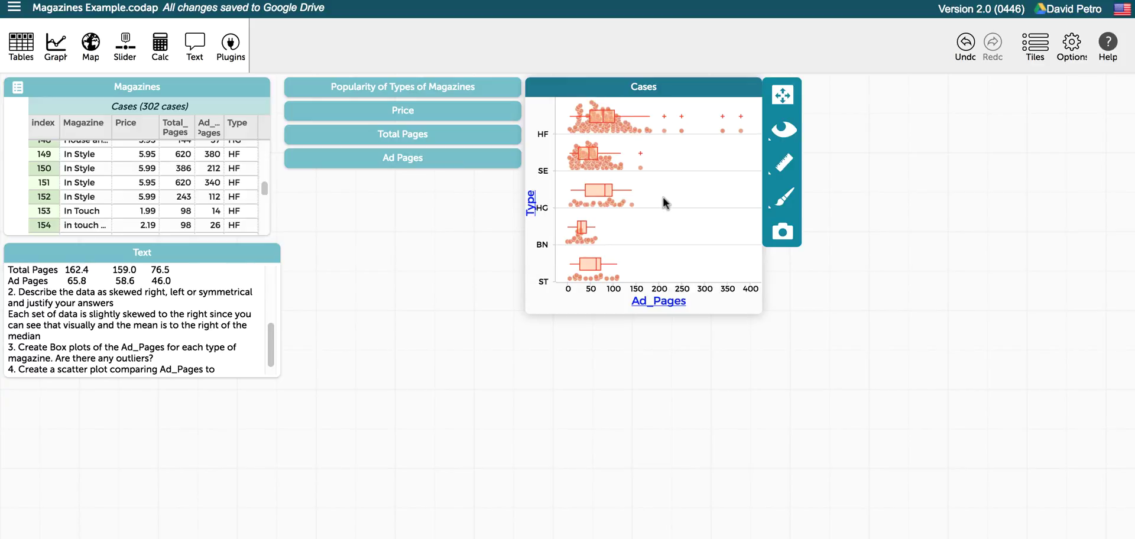
Answer the outliers question (Health and Fashion four, Sports and Entertainment one), then title 'Outliers' and minimize the box-plot graph.
triple_click(112, 370)
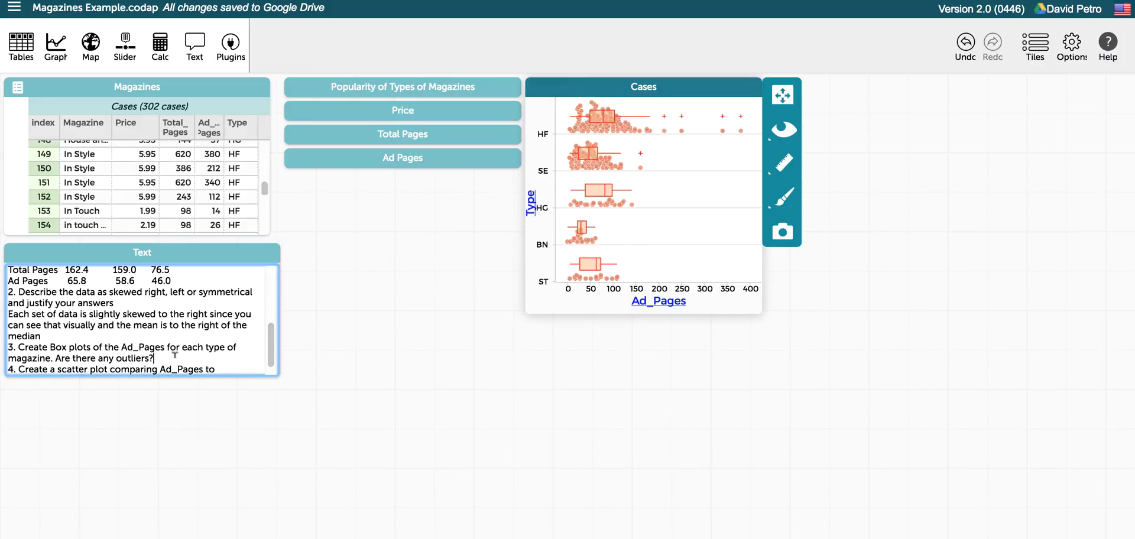
type("Health and Fashion has four outliers and Sports and ")
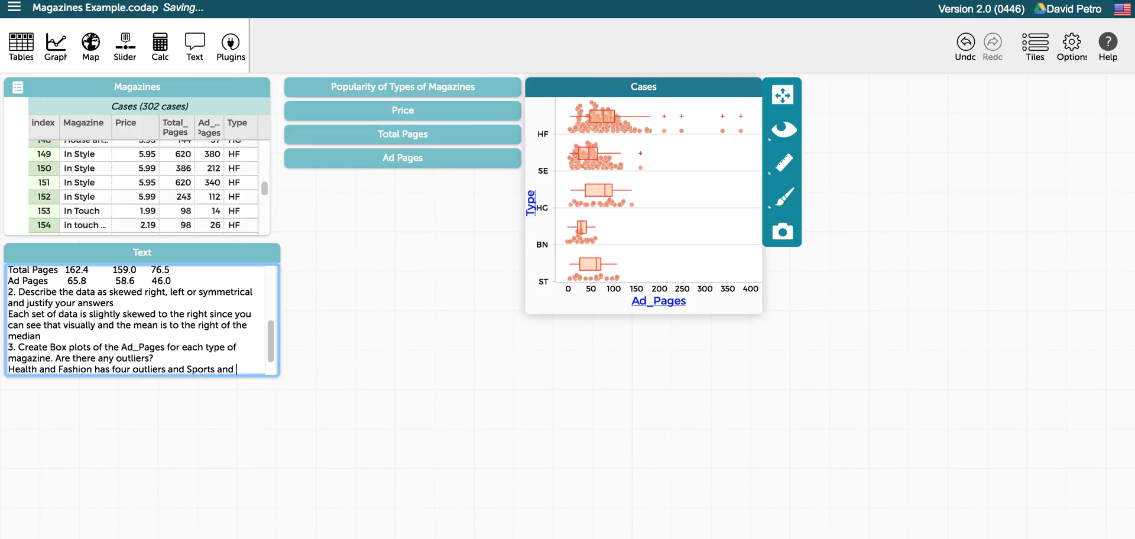
type("Entertainment has one outlier")
left_click(644, 86)
type("Outliers")
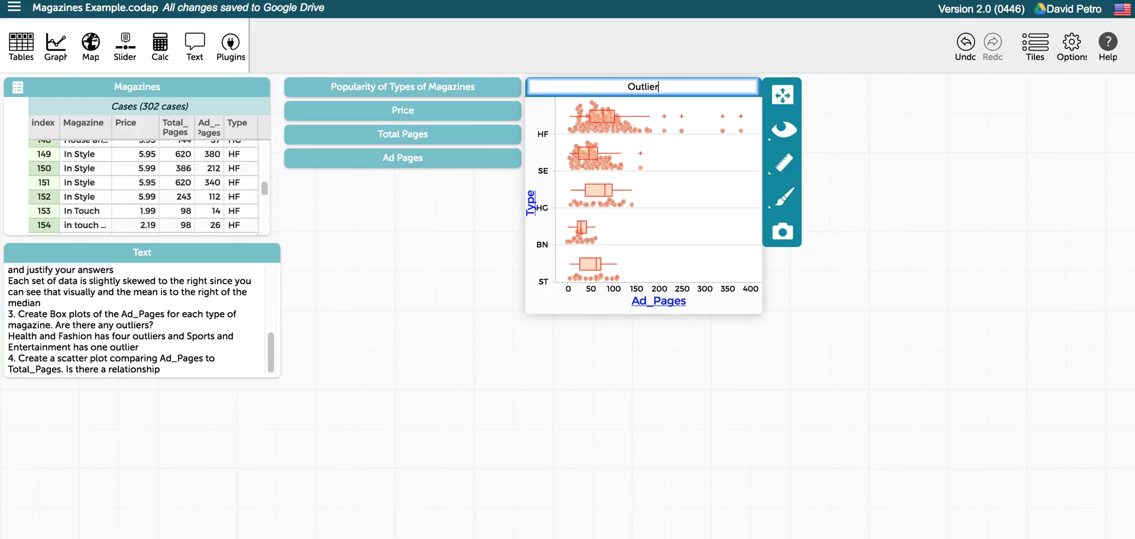
left_click(720, 358)
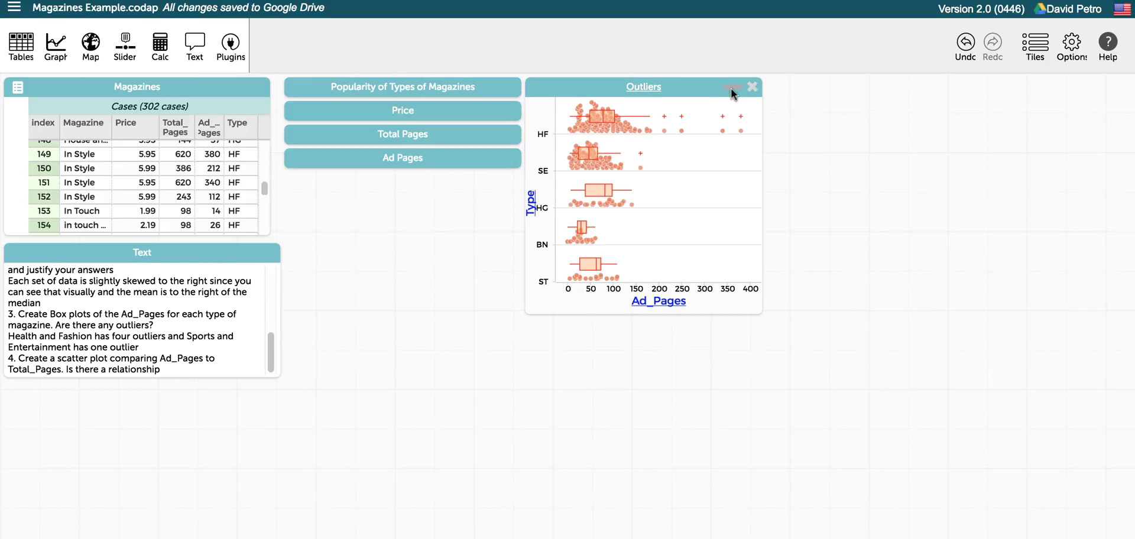
left_click(732, 86)
left_click_drag(642, 87, 459, 182)
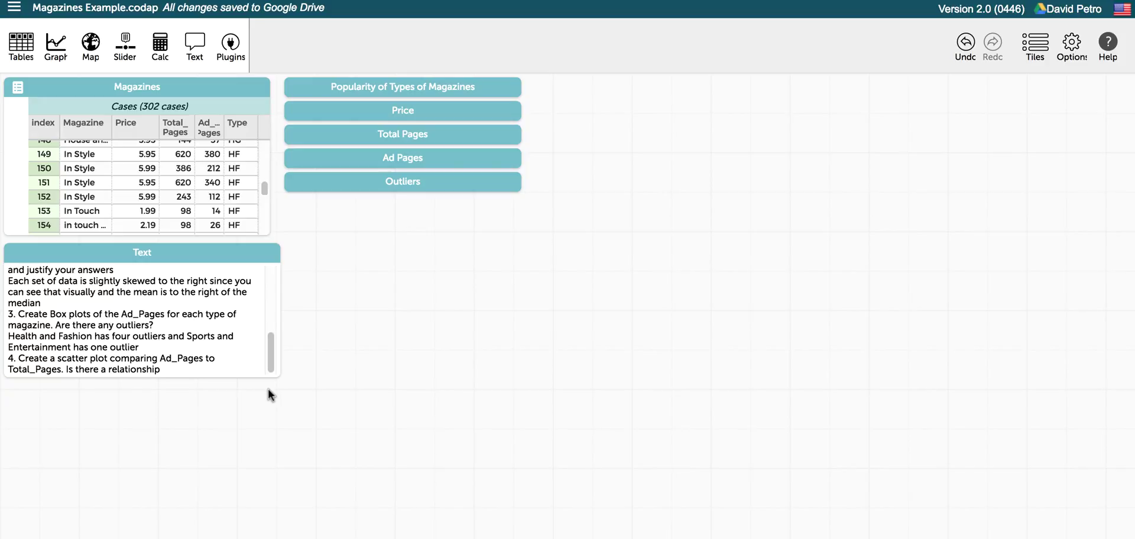
End question 4 with '?' and plot Ad_Pages against Total_Pages in a new scatter plot.
left_click(167, 371)
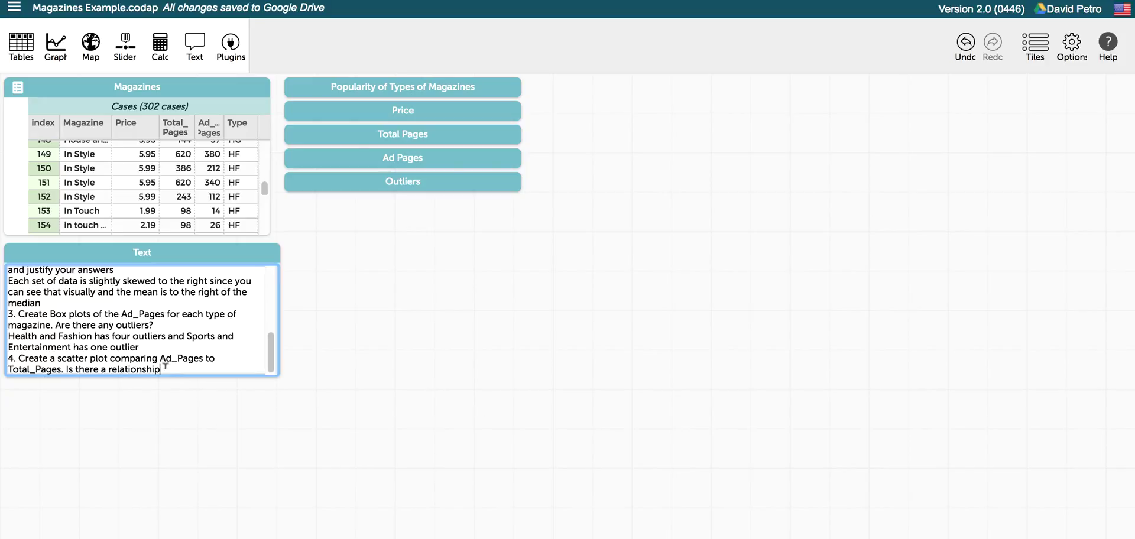
type("?")
left_click(67, 49)
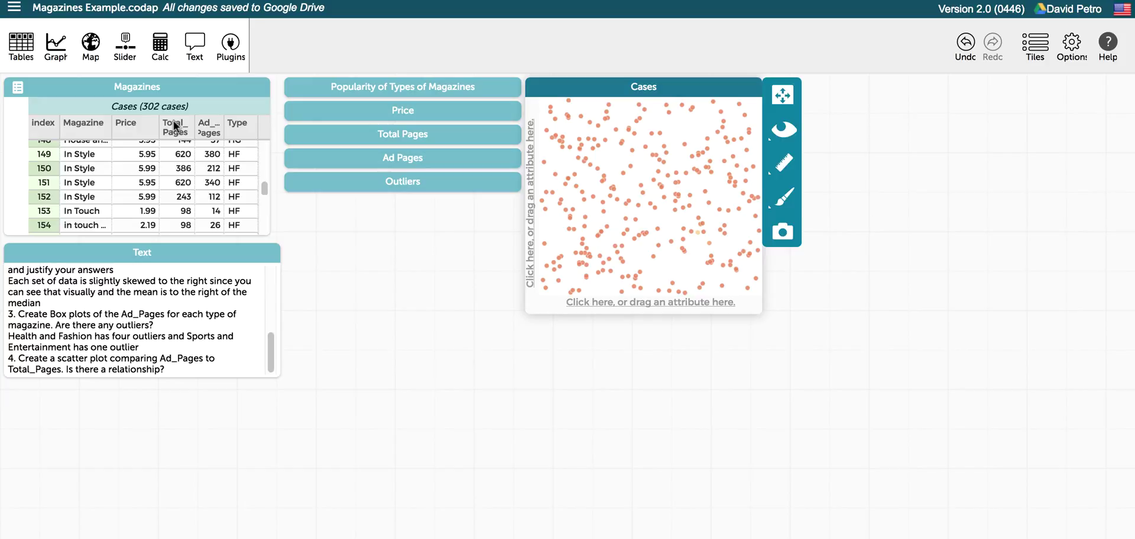
left_click_drag(175, 126, 616, 299)
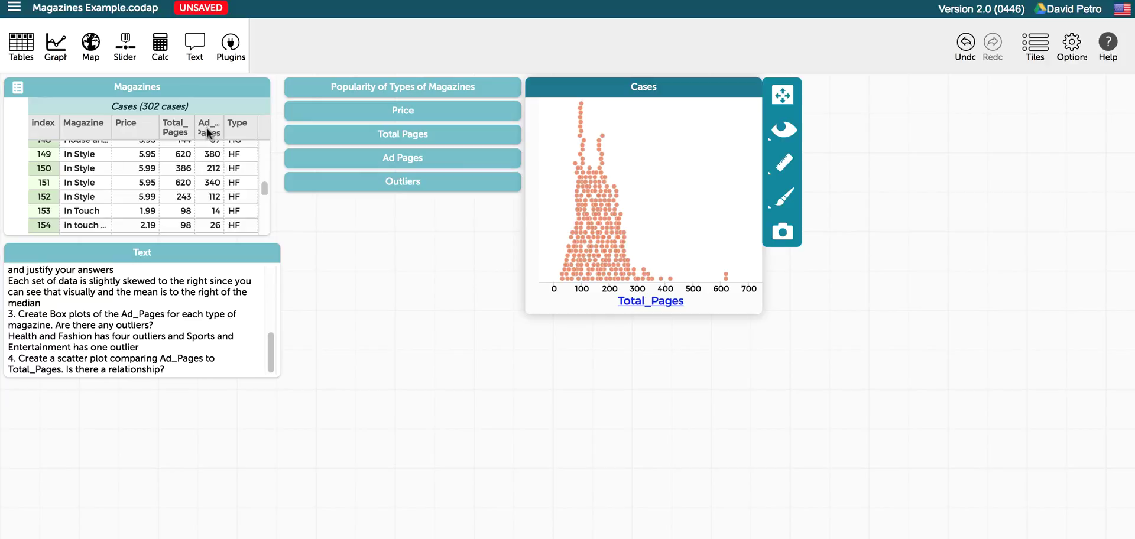
left_click_drag(207, 128, 534, 214)
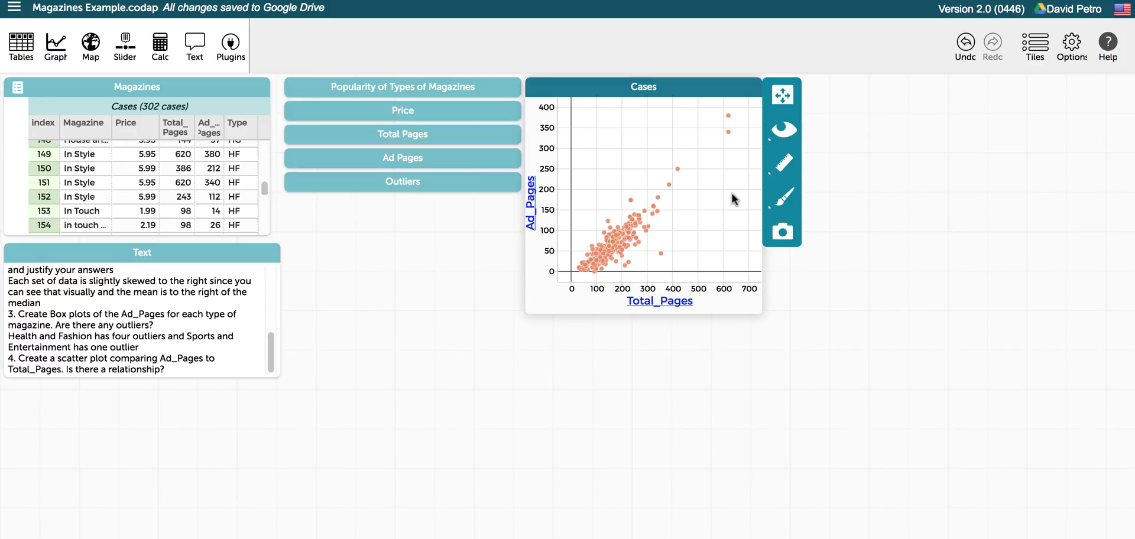
Add a movable line to the scatter plot and angle it along the data points.
left_click(784, 163)
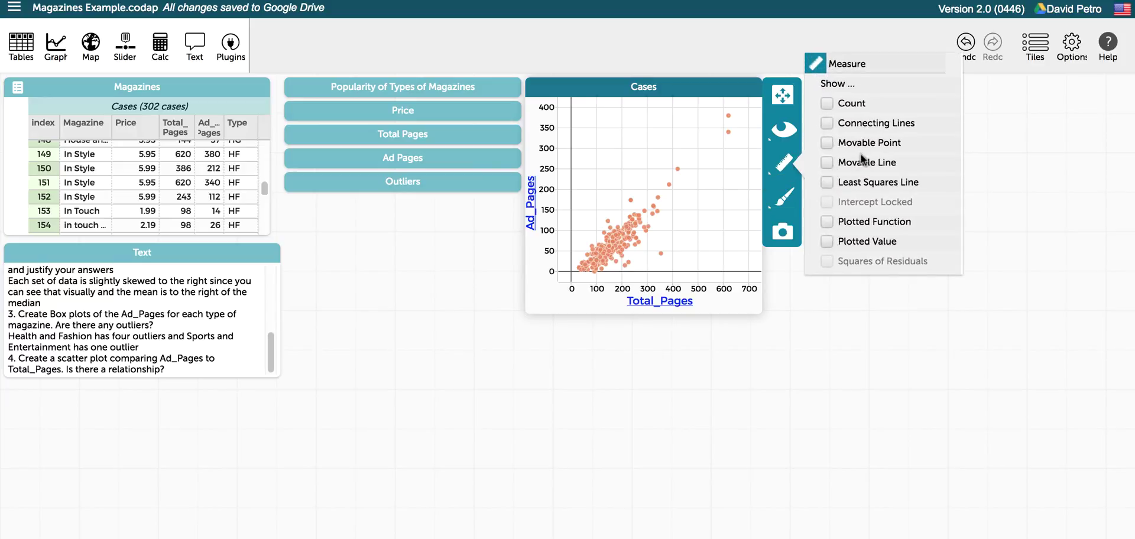
left_click(827, 162)
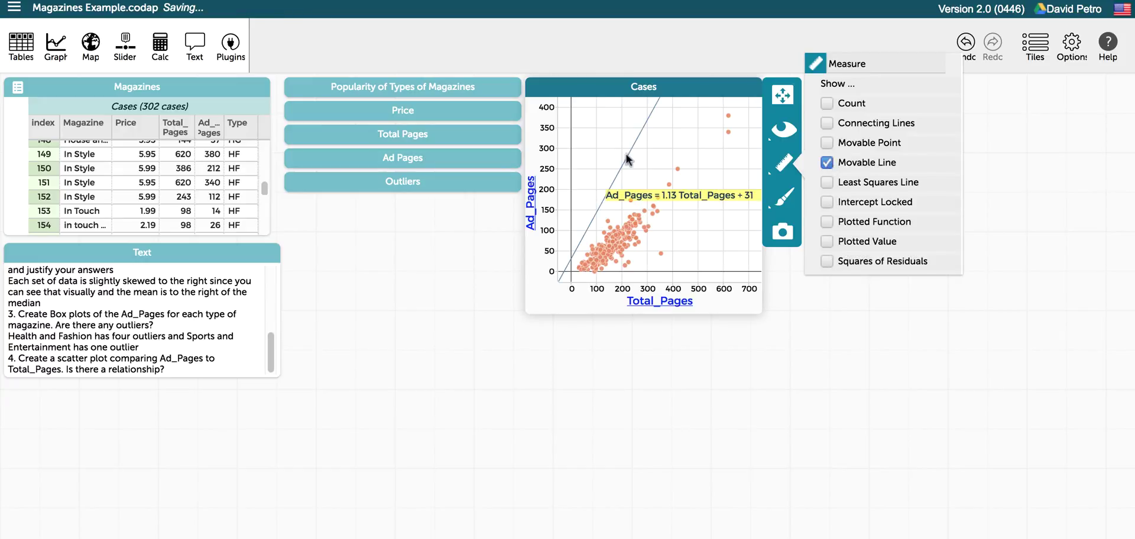
left_click(645, 124)
left_click_drag(645, 124, 726, 125)
left_click_drag(576, 256, 587, 269)
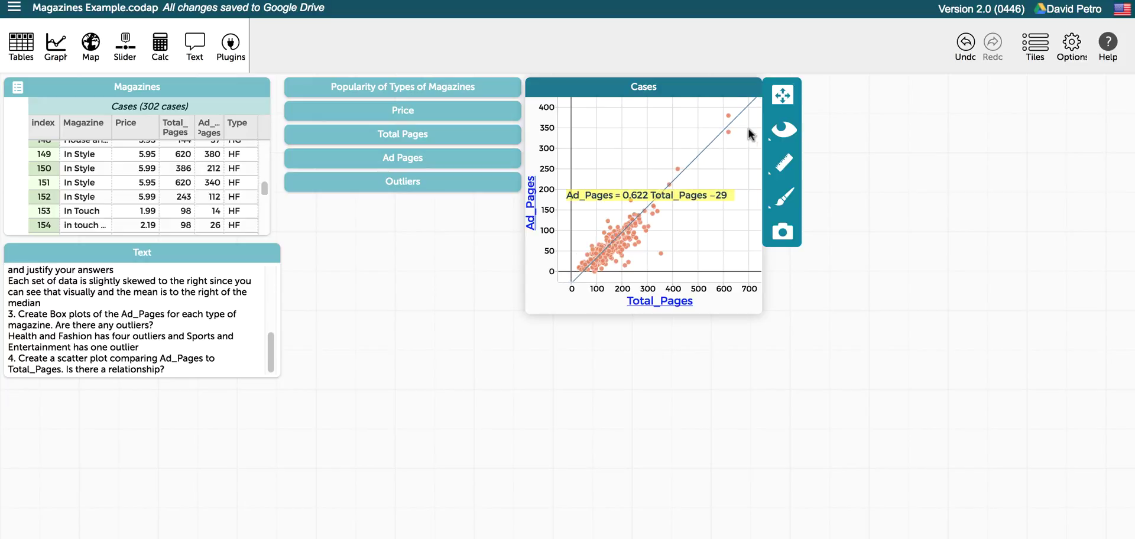
left_click_drag(738, 116, 738, 116)
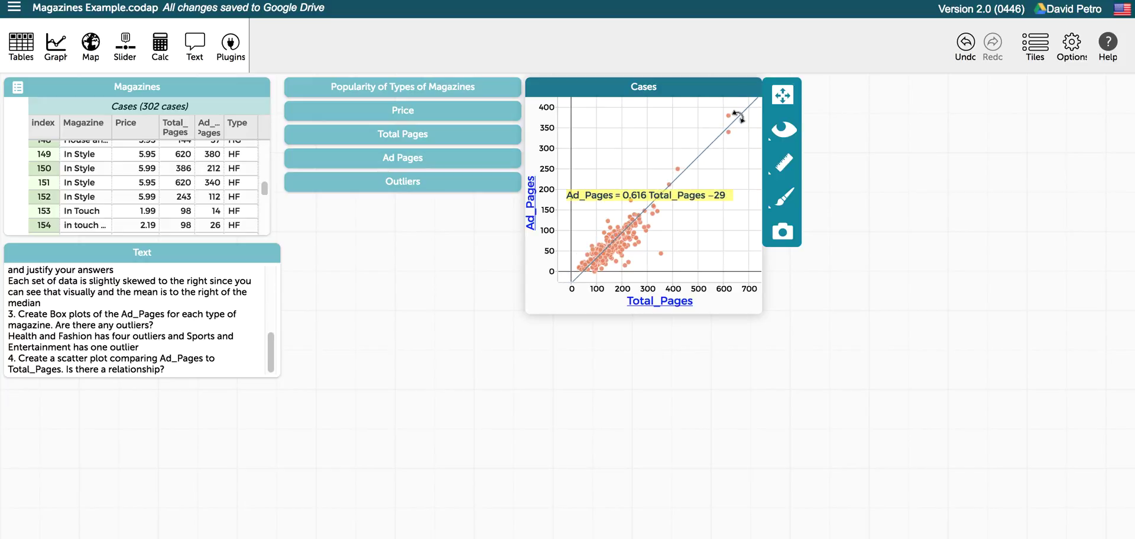
Show squares of residuals and refit the line to about Ad_Pages = 0.541 Total_Pages − 21.
left_click(786, 170)
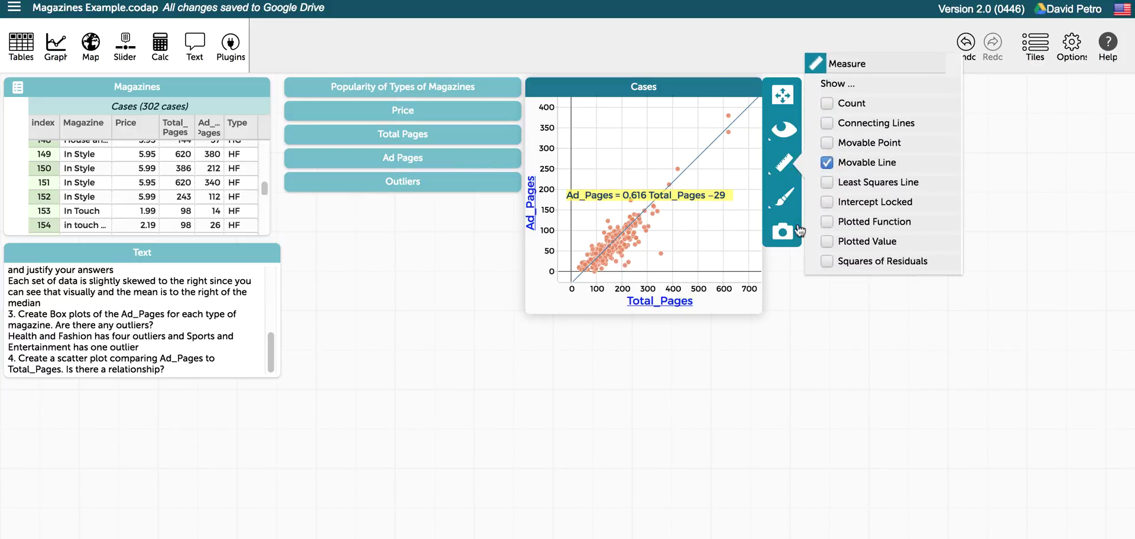
left_click(828, 262)
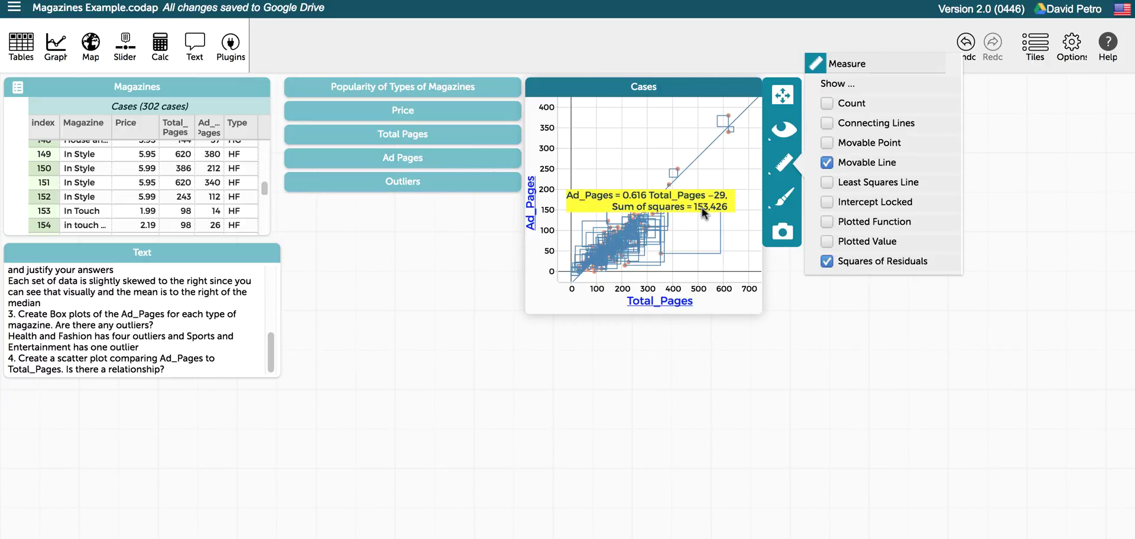
left_click(740, 113)
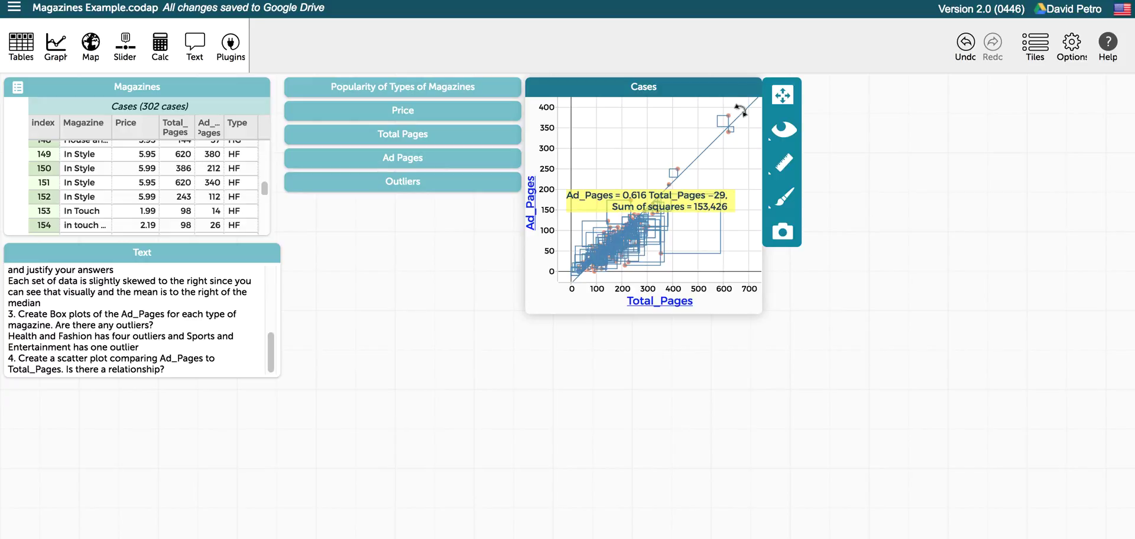
mouse_move(741, 111)
left_mouse_down()
mouse_move(731, 108)
mouse_move(749, 123)
left_mouse_up()
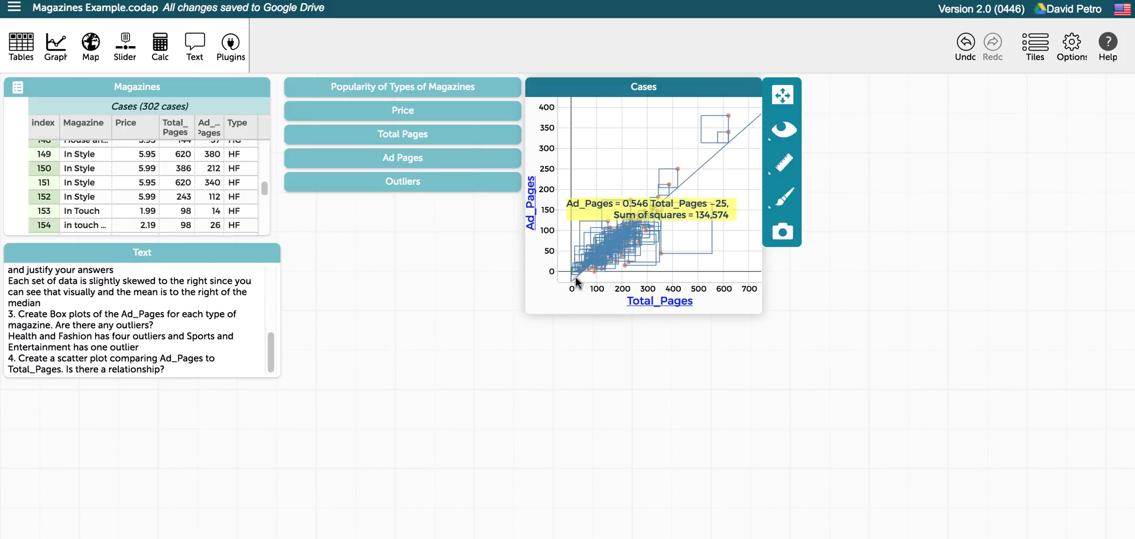
left_click_drag(572, 273, 572, 274)
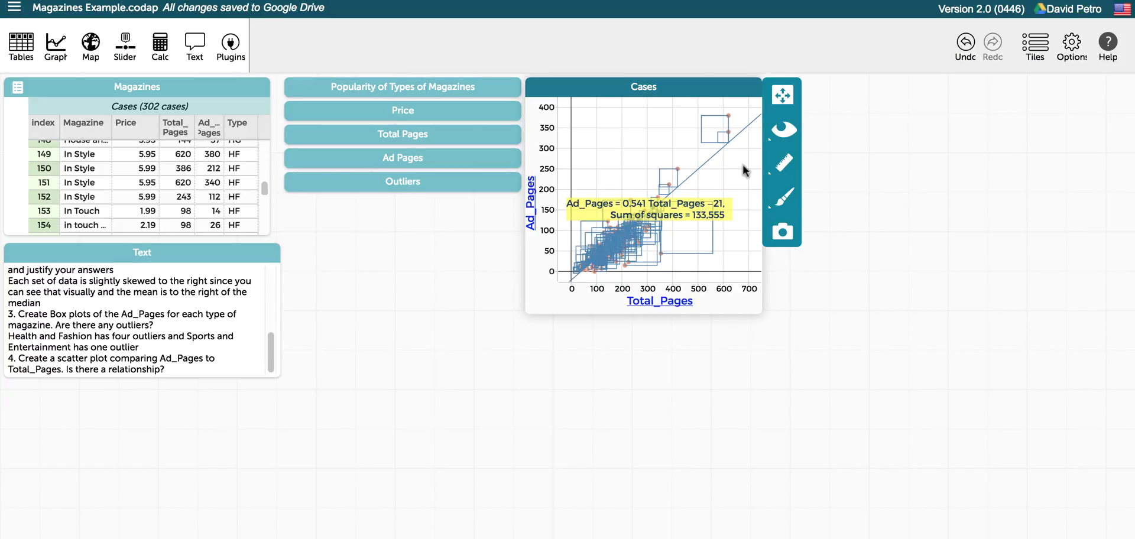
left_click(787, 170)
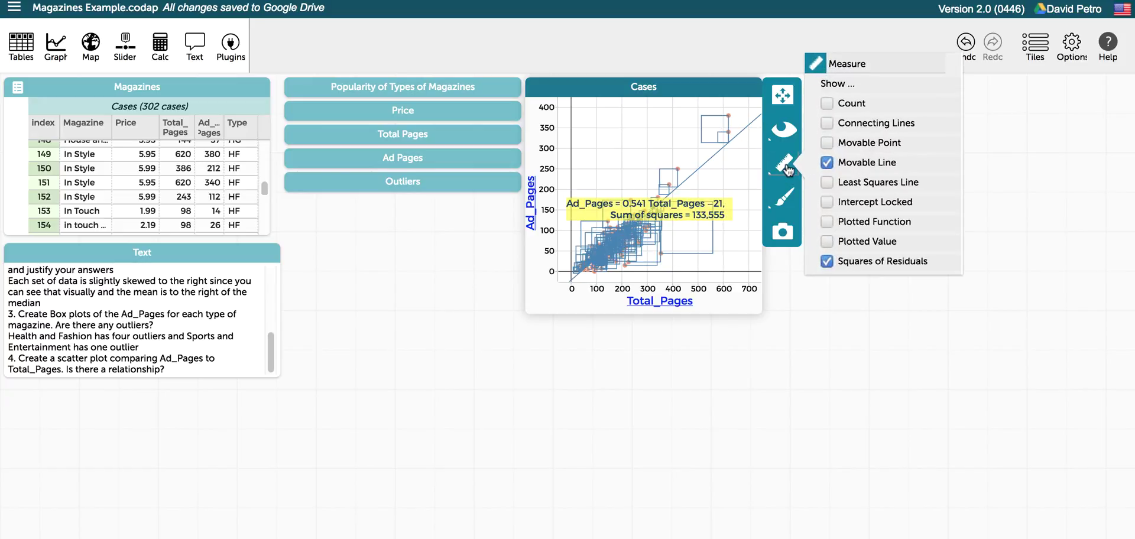
Show the least-squares line (Ad_Pages = 0.534 Total_Pages − 21) and hide the movable line and residual squares.
left_click(827, 183)
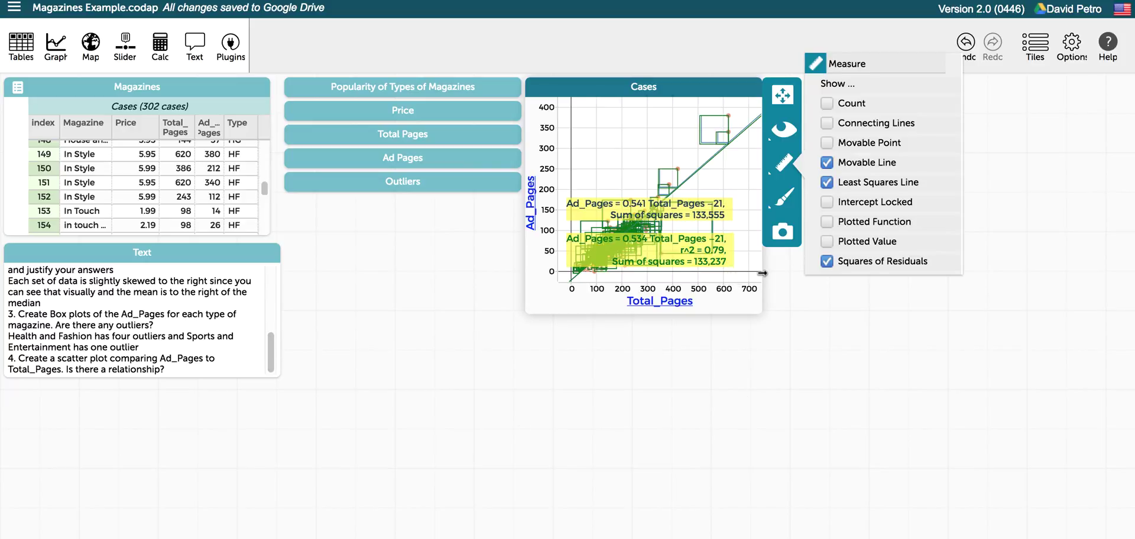
left_click(828, 162)
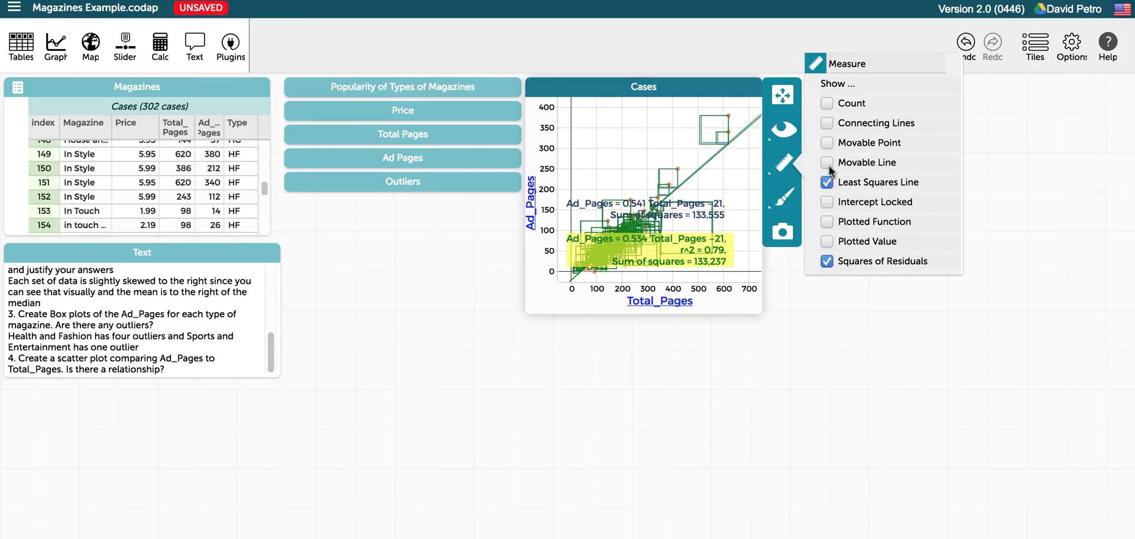
left_click(828, 260)
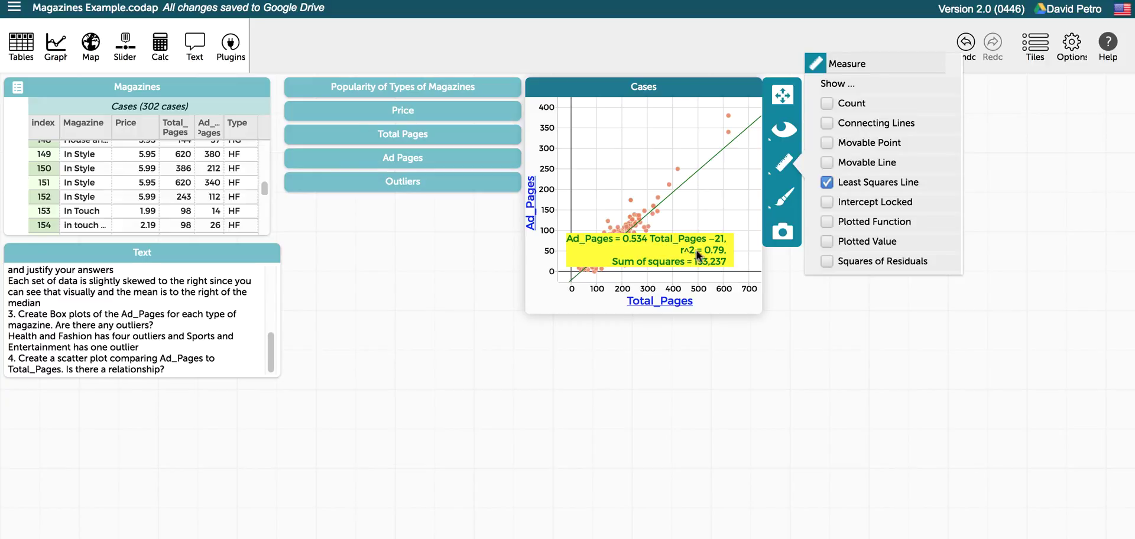
On a new line, answer: strong linear relationship (r = 0.89), Ad Pages = 0.534 Total Pages - 21.
left_click(142, 367)
key("Return")
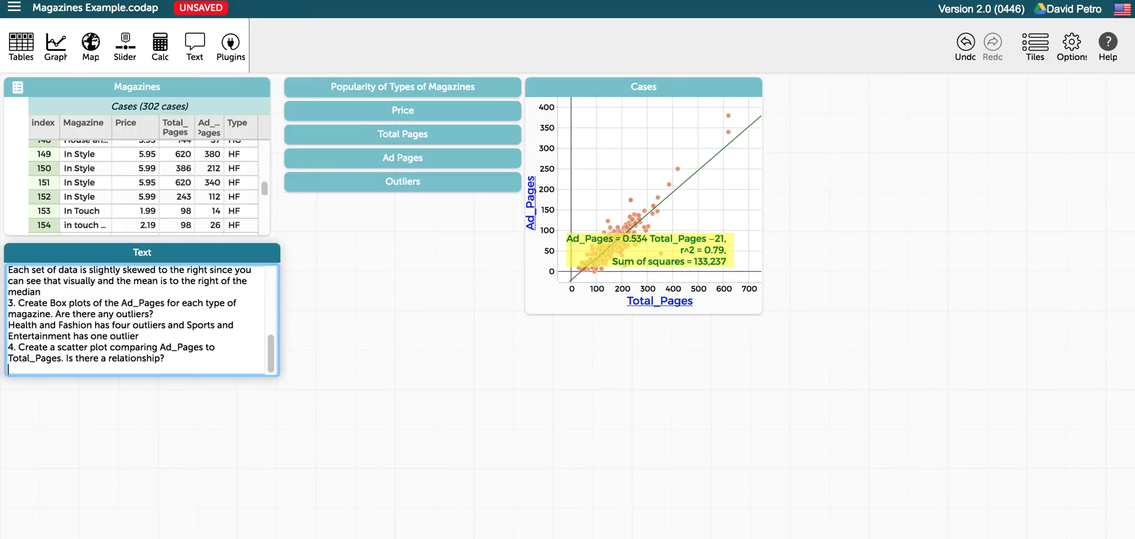
type("This has a strong linear rela")
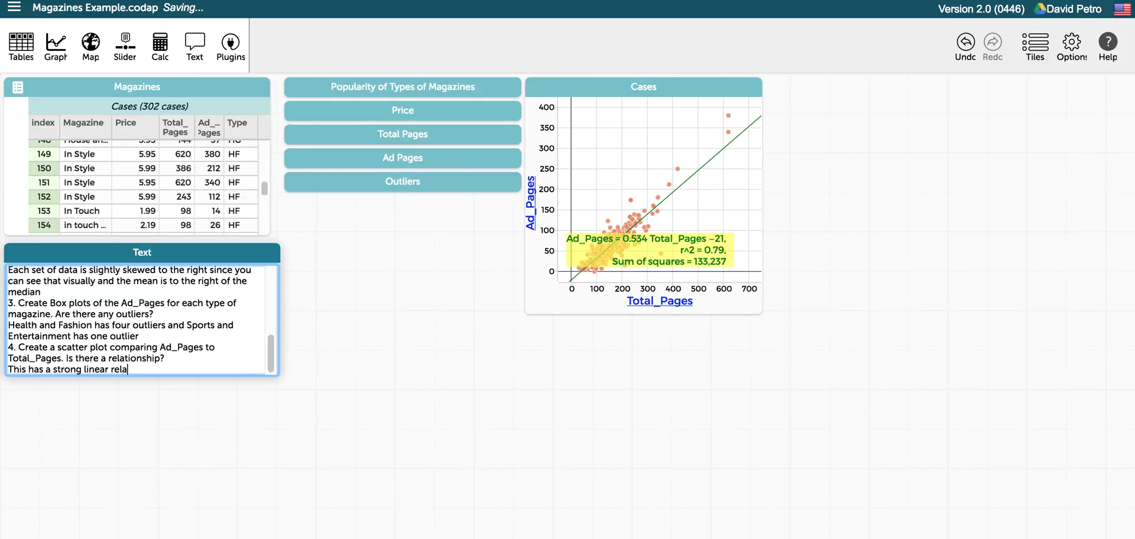
type("tionship (r = 0.")
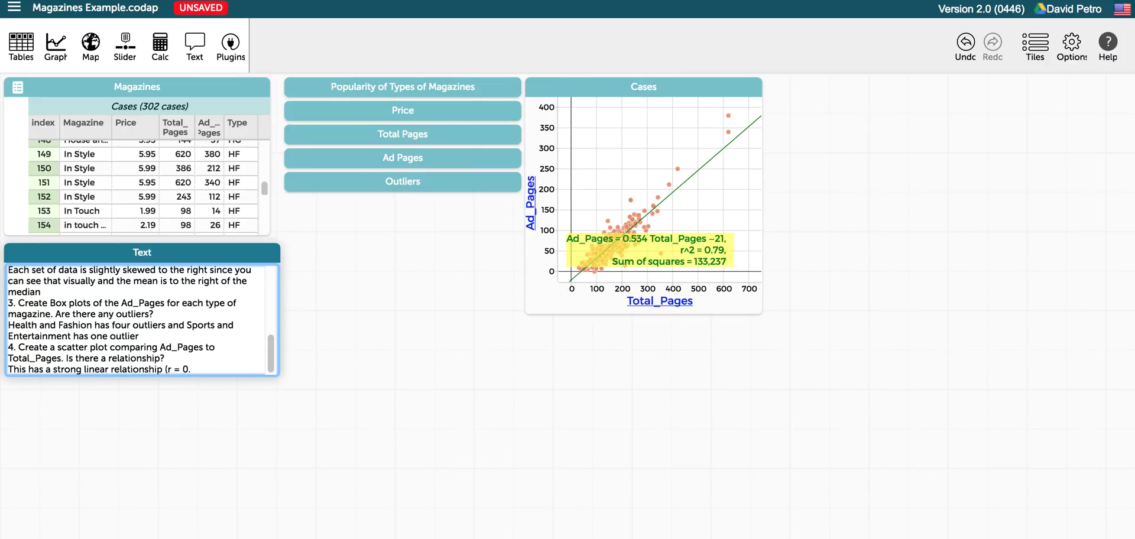
type("89) with")
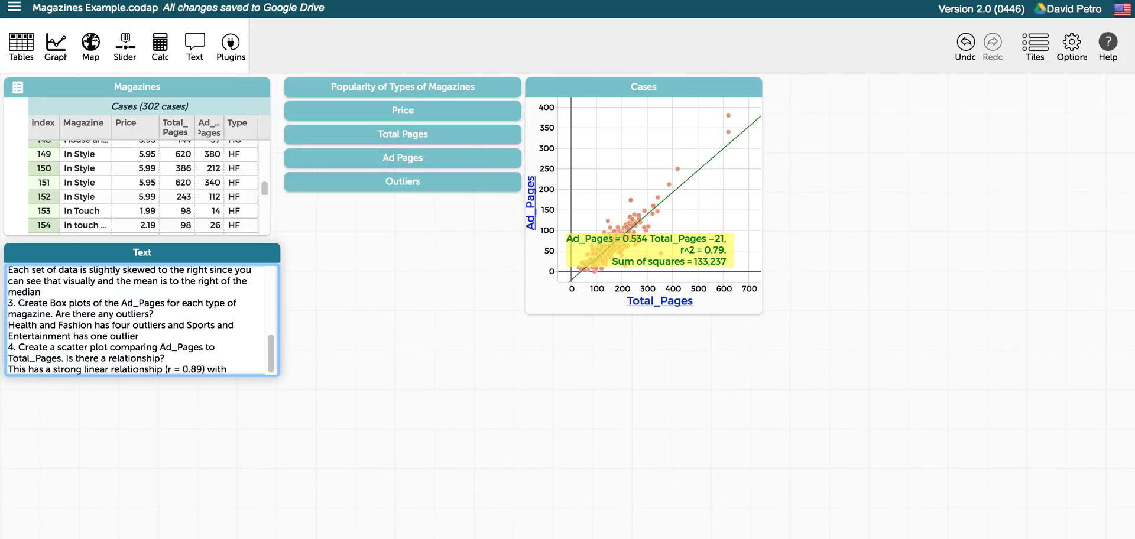
type(" an equation given by Ad Pages -")
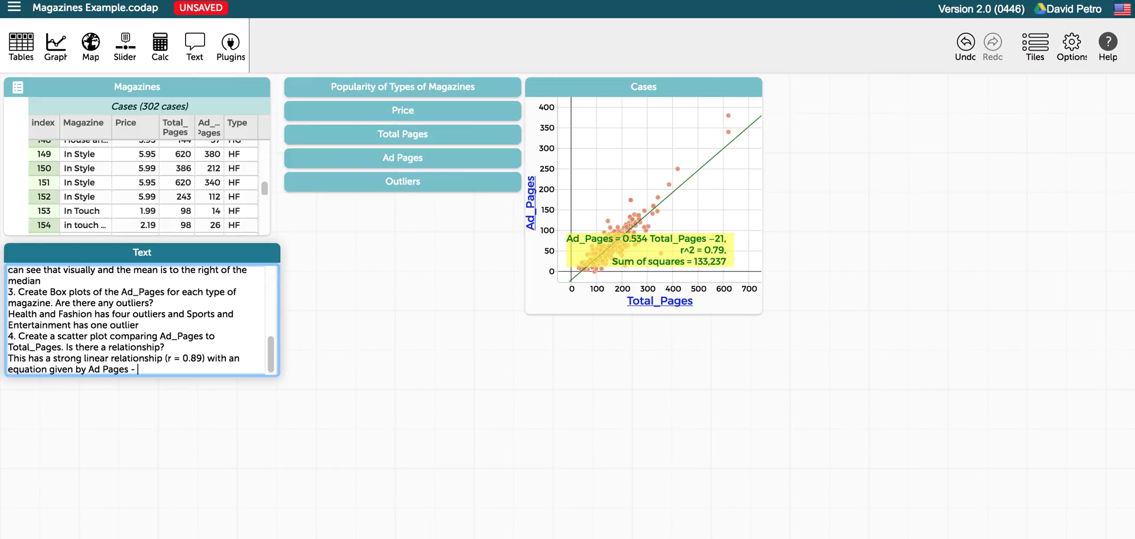
key("BackSpace")
type("= ")
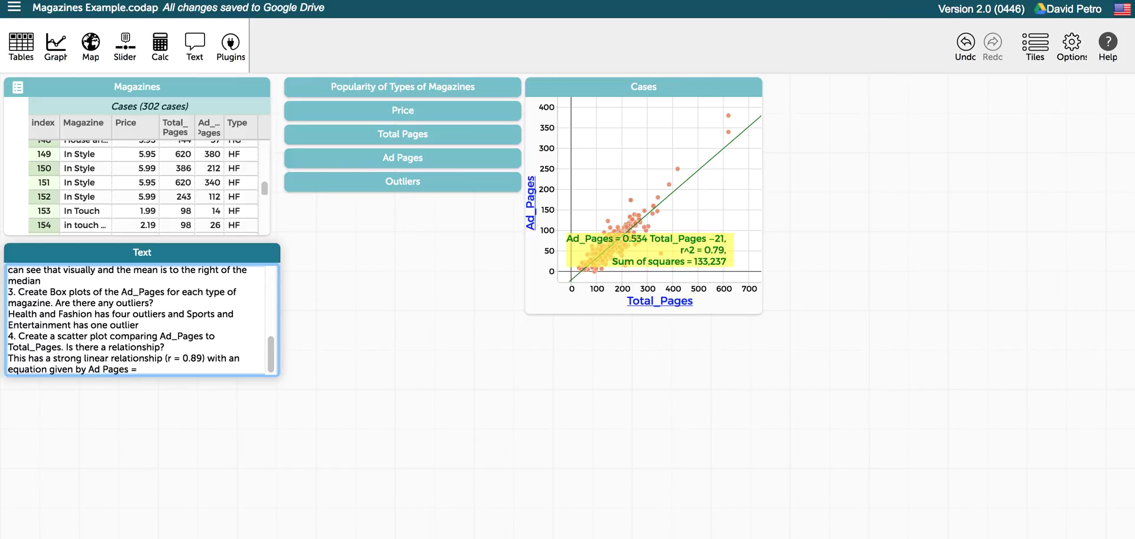
type("0.534")
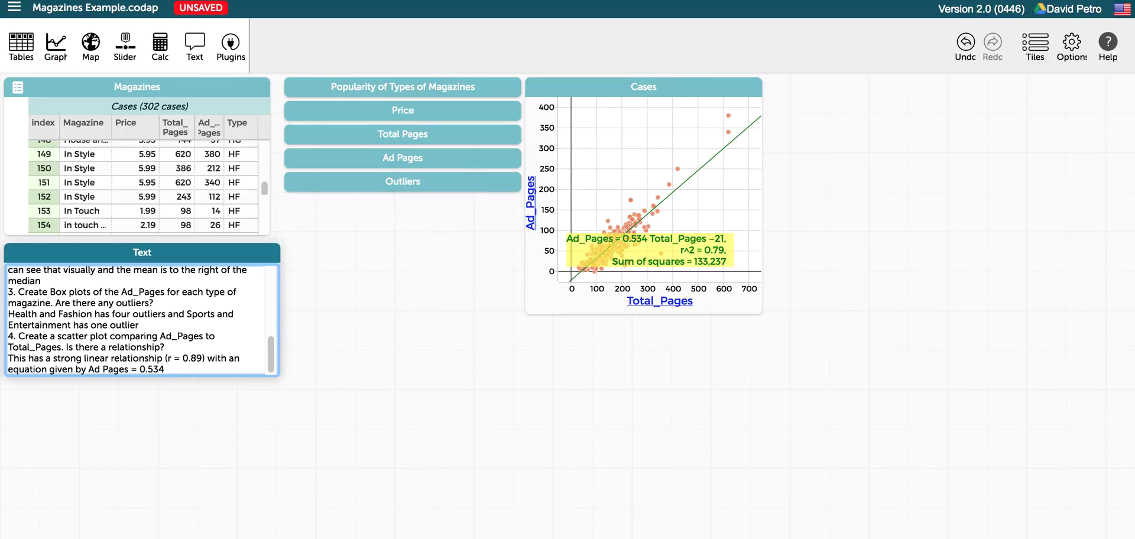
type(" Total Pages ")
type("- 21")
Title the scatter plot 'Relationship between Ad and Total Pages'.
left_click(654, 87)
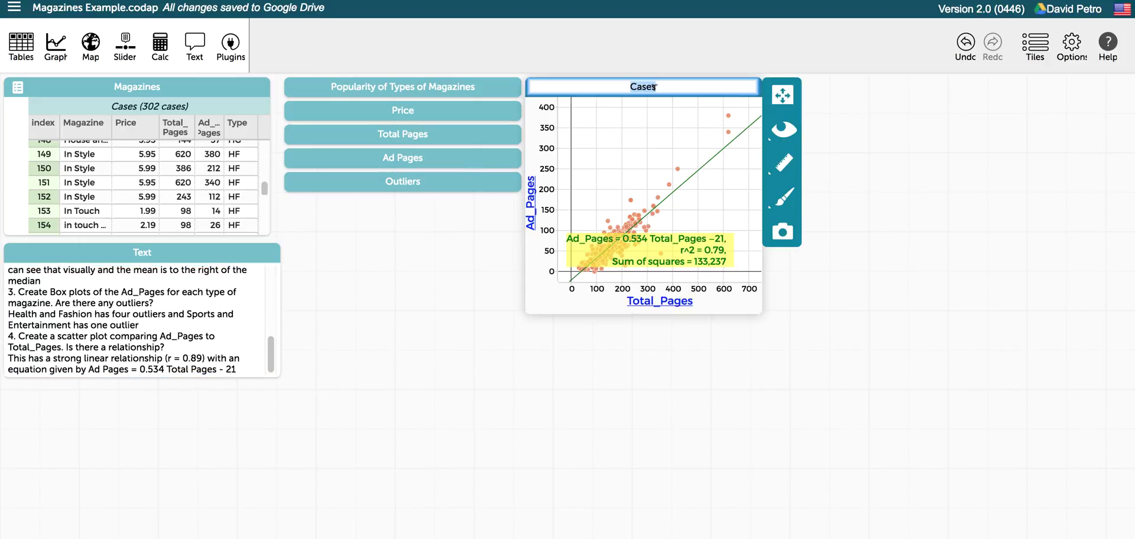
type("Relationship between Ad Page")
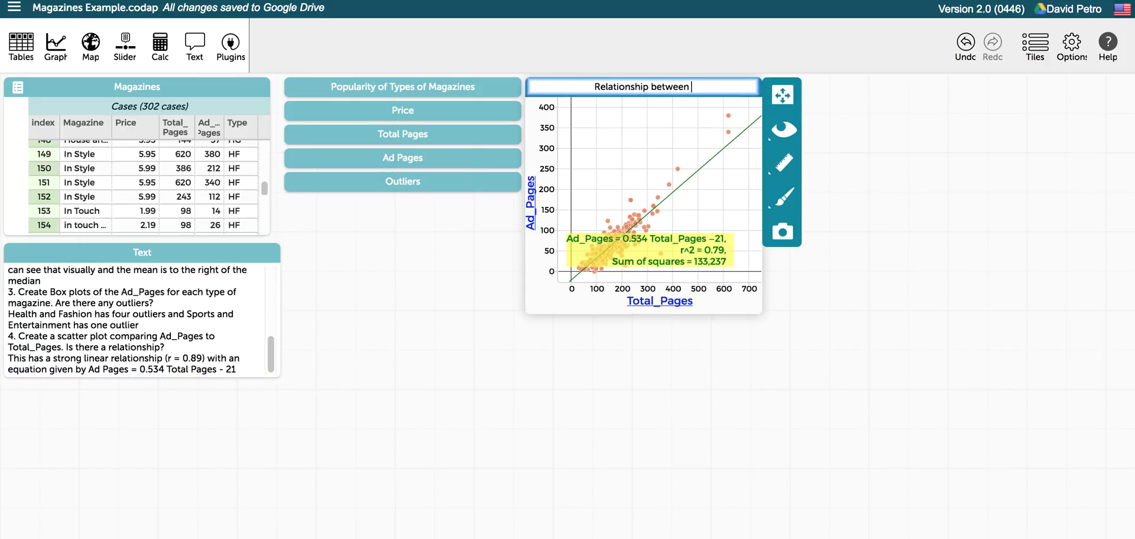
key("BackSpace")
key("BackSpace")
key("BackSpace")
key("BackSpace")
type("and Total Pages")
left_click(876, 315)
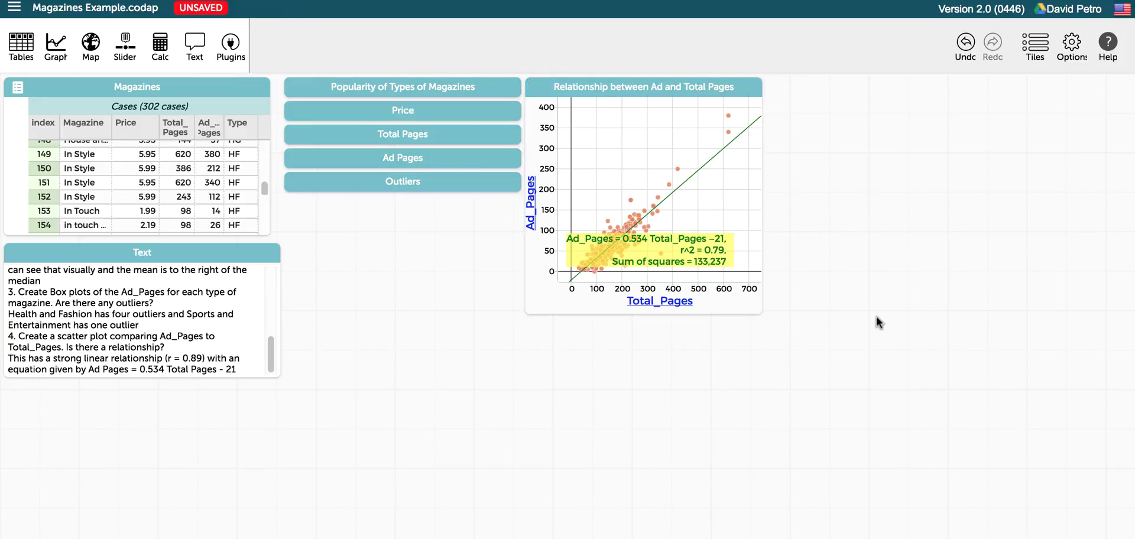